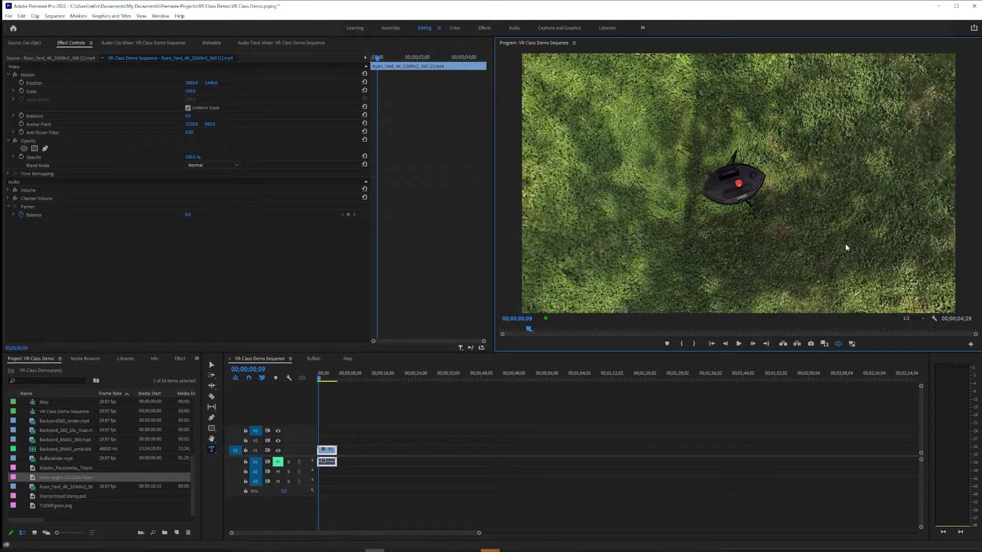
Place TUEMFgrass.png on video track V2 above the 360 clip and inspect the logo with the playhead at 00;00;01;22.
{"action": "left_click_drag", "start_coordinate": [818, 131], "coordinate": [815, 112]}
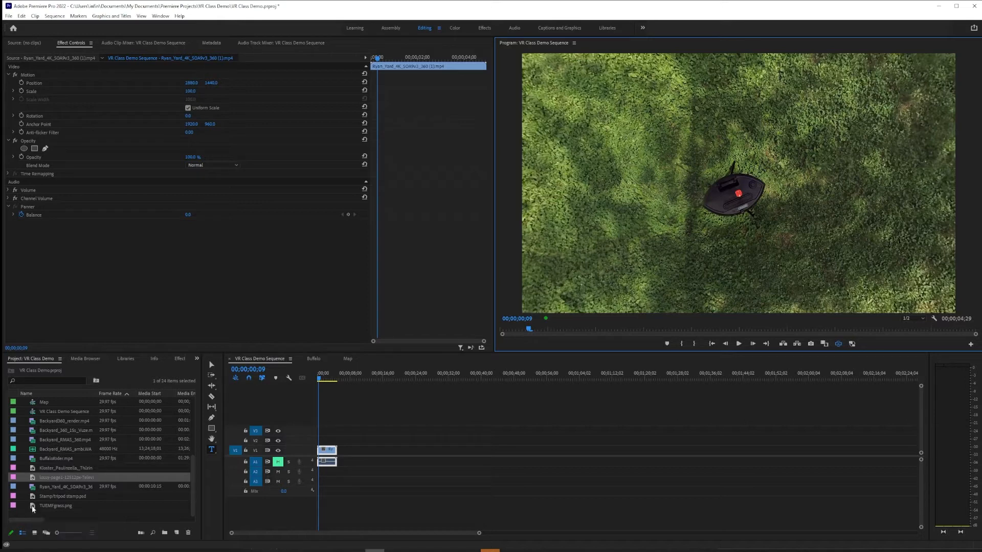
{"action": "left_click_drag", "start_coordinate": [32, 509], "coordinate": [315, 440]}
{"action": "left_click", "coordinate": [325, 376]}
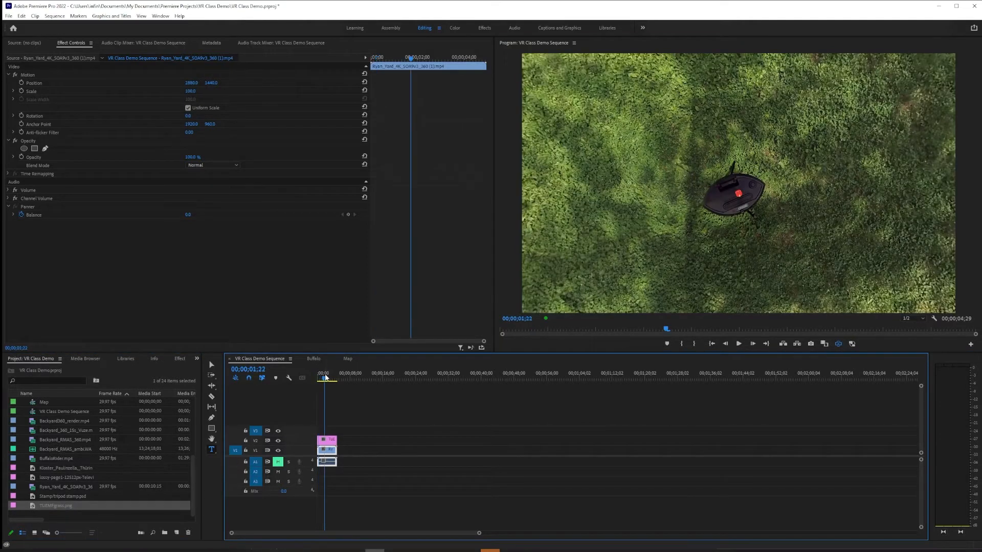
{"action": "left_click_drag", "start_coordinate": [648, 213], "coordinate": [744, 193]}
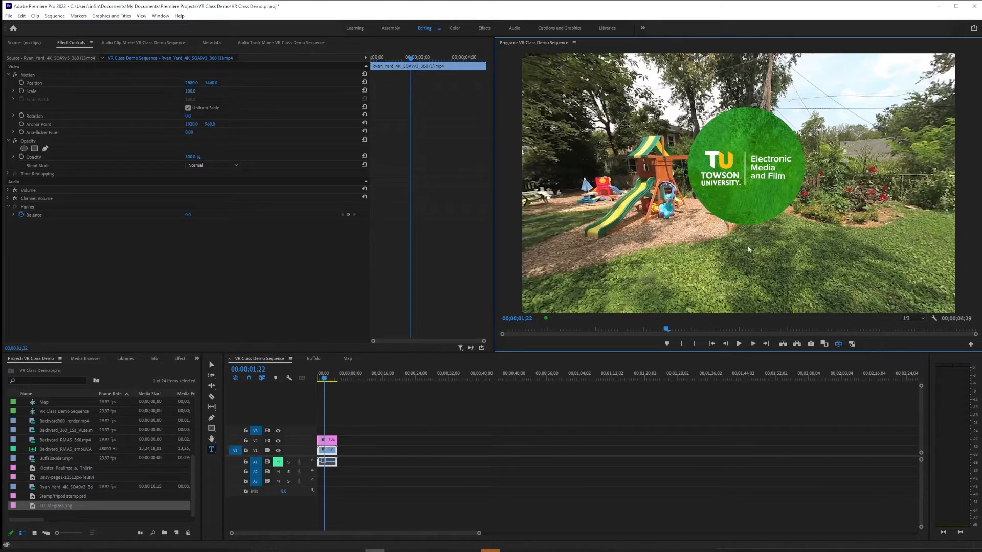
{"action": "left_click_drag", "start_coordinate": [837, 258], "coordinate": [814, 261]}
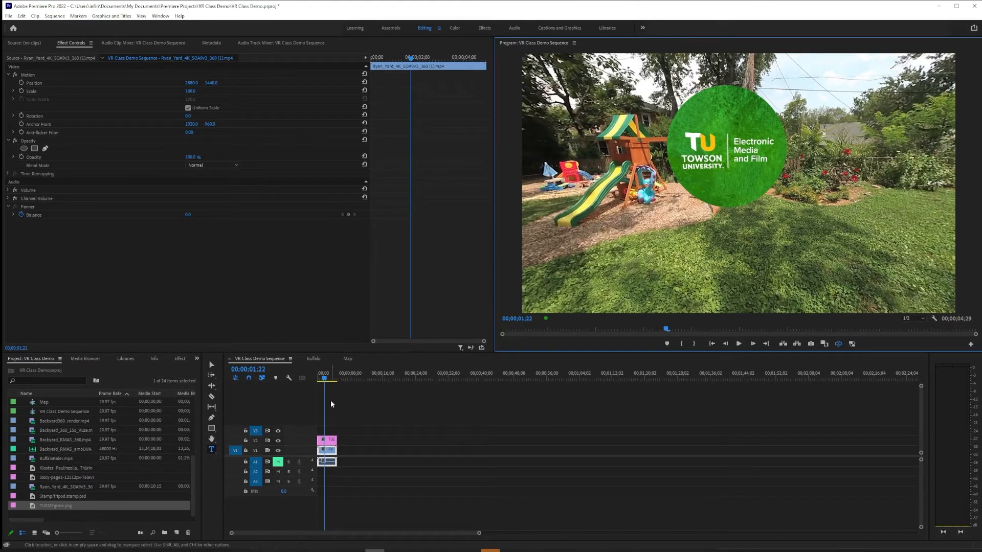
Try to cover the tripod by changing the logo clip's vertical Motion Position, and undo the changes.
{"action": "left_click", "coordinate": [330, 440]}
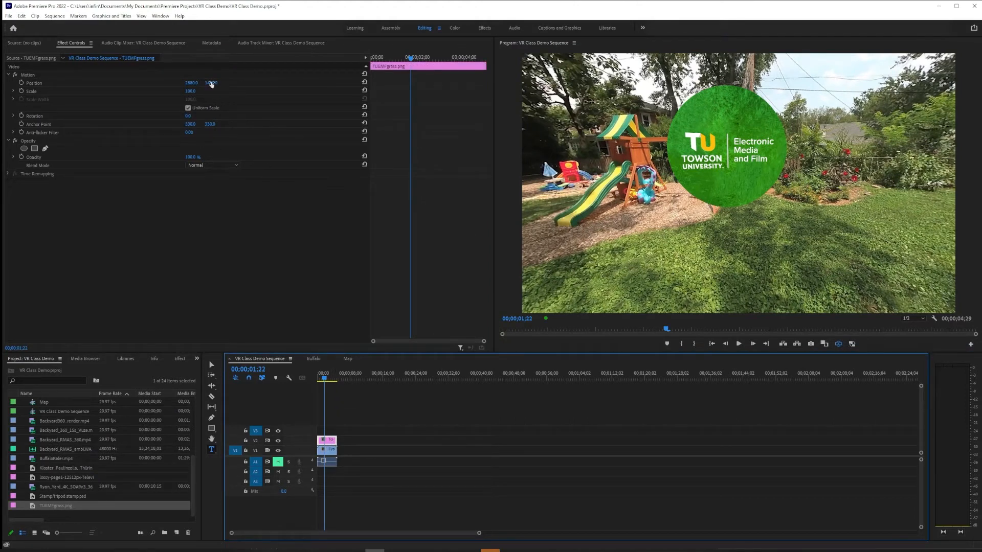
{"action": "left_click_drag", "start_coordinate": [210, 84], "coordinate": [228, 92]}
{"action": "left_click_drag", "start_coordinate": [625, 83], "coordinate": [690, 81]}
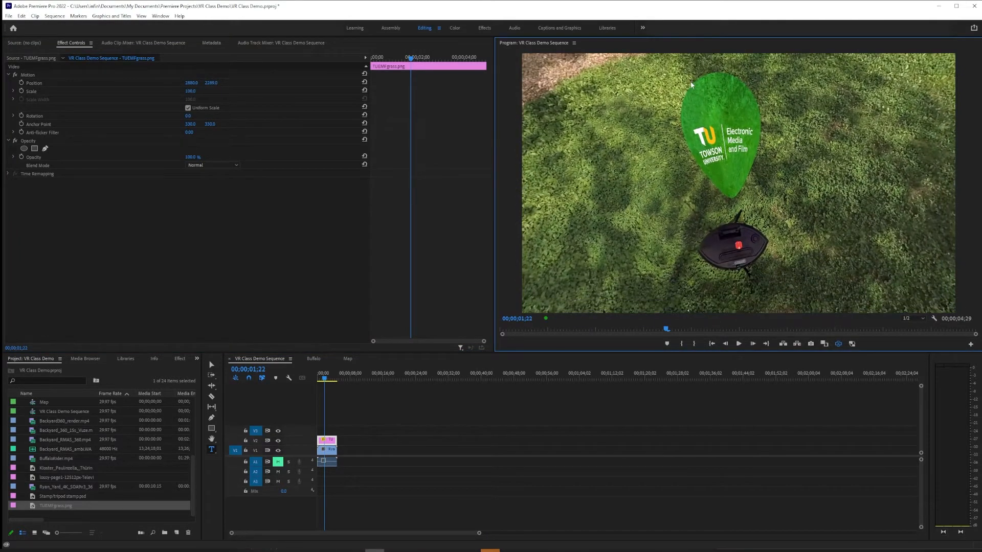
{"action": "left_click_drag", "start_coordinate": [208, 82], "coordinate": [153, 84]}
{"action": "left_click_drag", "start_coordinate": [215, 83], "coordinate": [215, 83]}
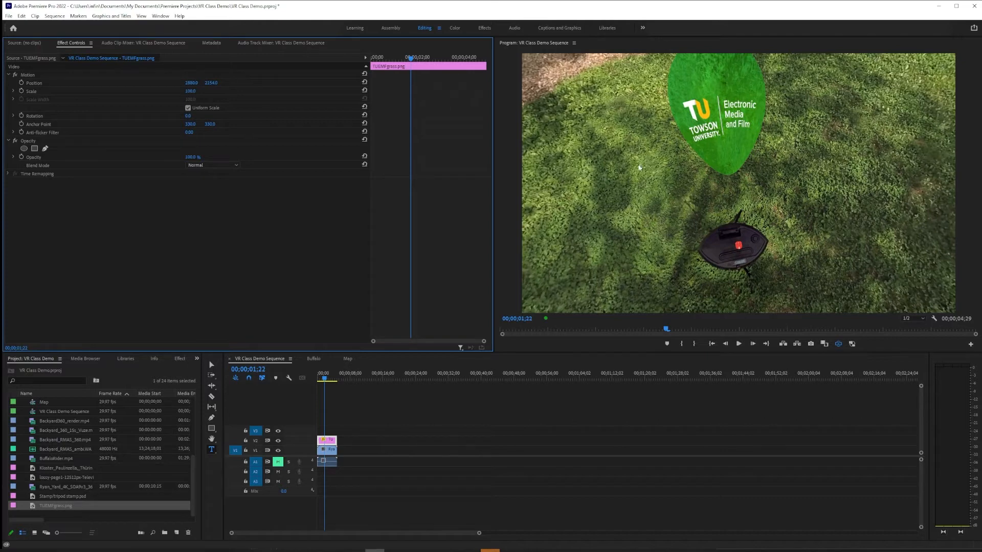
{"action": "left_click_drag", "start_coordinate": [219, 84], "coordinate": [295, 84]}
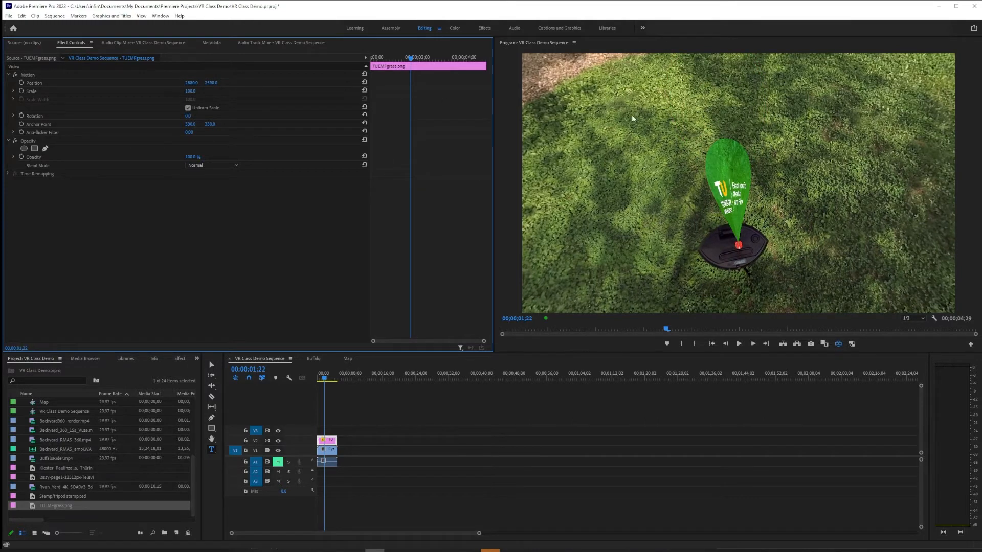
{"action": "left_click_drag", "start_coordinate": [778, 66], "coordinate": [778, 115]}
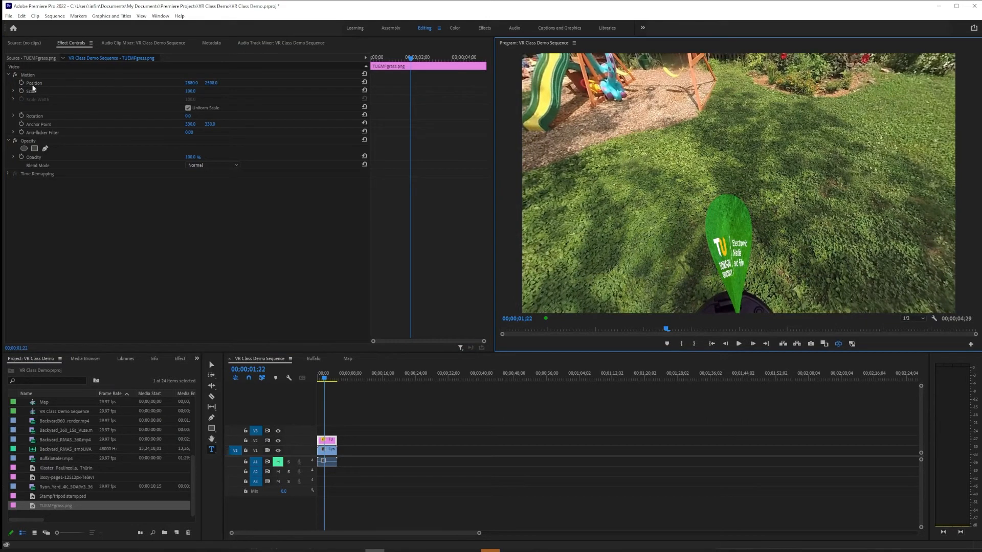
{"action": "key", "text": "ctrl+z"}
{"action": "key", "text": "ctrl+z"}
{"action": "left_click_drag", "start_coordinate": [593, 198], "coordinate": [602, 305]}
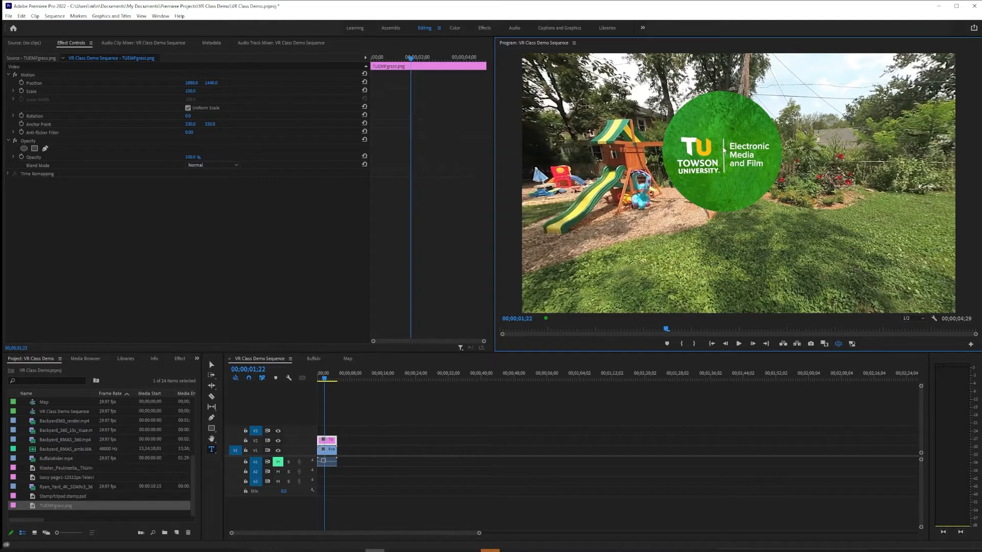
Search the effects for "vr plan" and apply VR Plane to Sphere to the logo clip.
{"action": "left_click", "coordinate": [179, 358]}
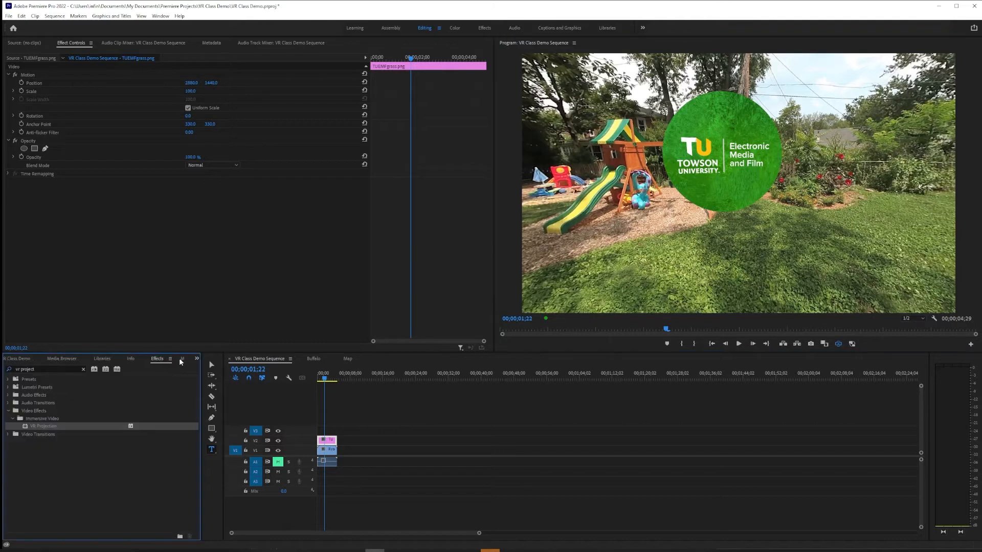
{"action": "triple_click", "coordinate": [49, 369]}
{"action": "type", "text": "vr plan"}
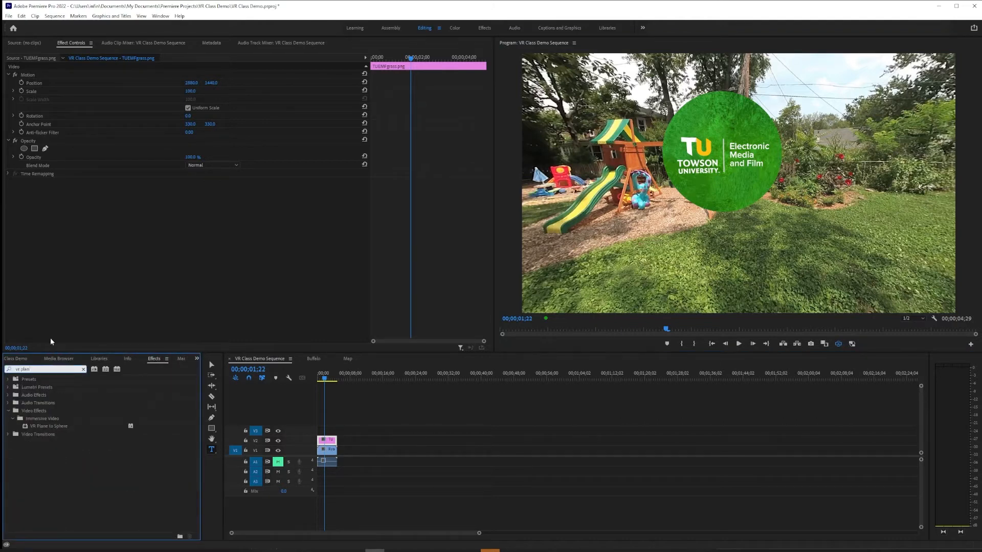
{"action": "left_click", "coordinate": [42, 425]}
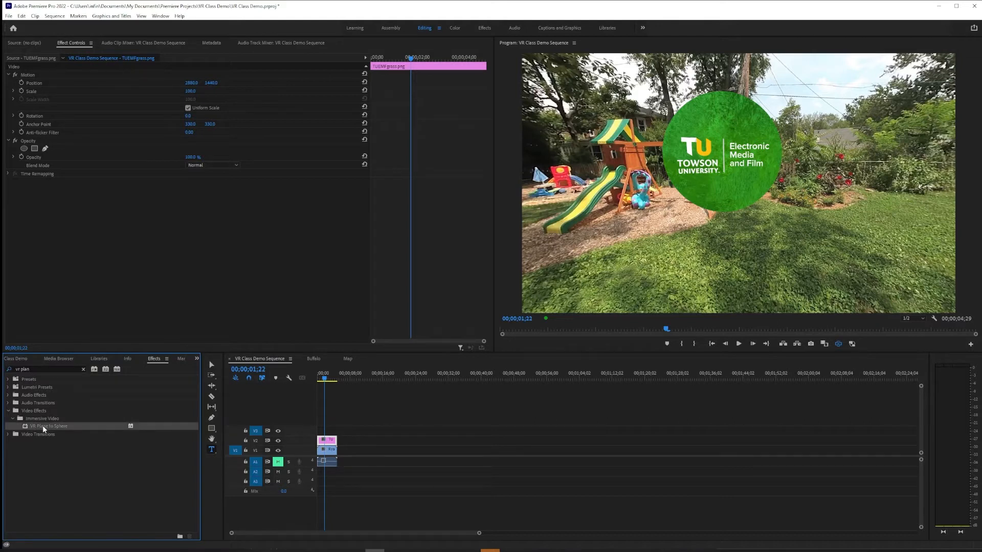
{"action": "left_click_drag", "start_coordinate": [42, 426], "coordinate": [326, 441]}
{"action": "left_click_drag", "start_coordinate": [325, 439], "coordinate": [326, 440]}
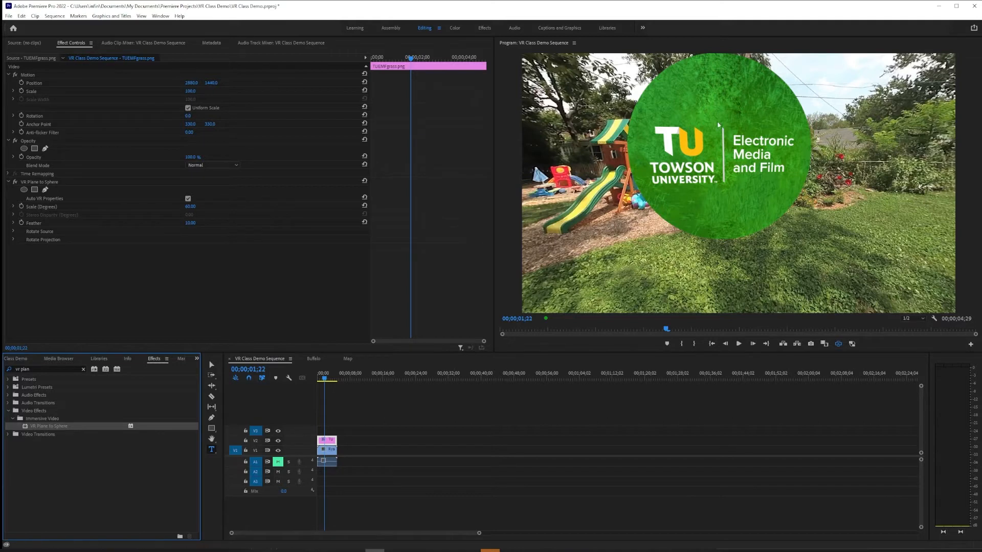
{"action": "left_click_drag", "start_coordinate": [651, 108], "coordinate": [667, 126]}
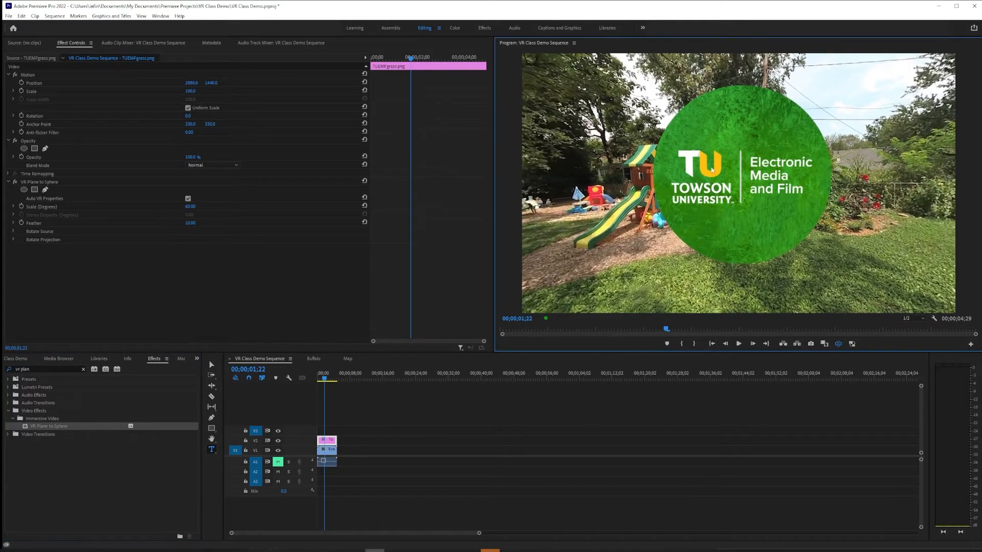
{"action": "left_click_drag", "start_coordinate": [732, 273], "coordinate": [724, 256]}
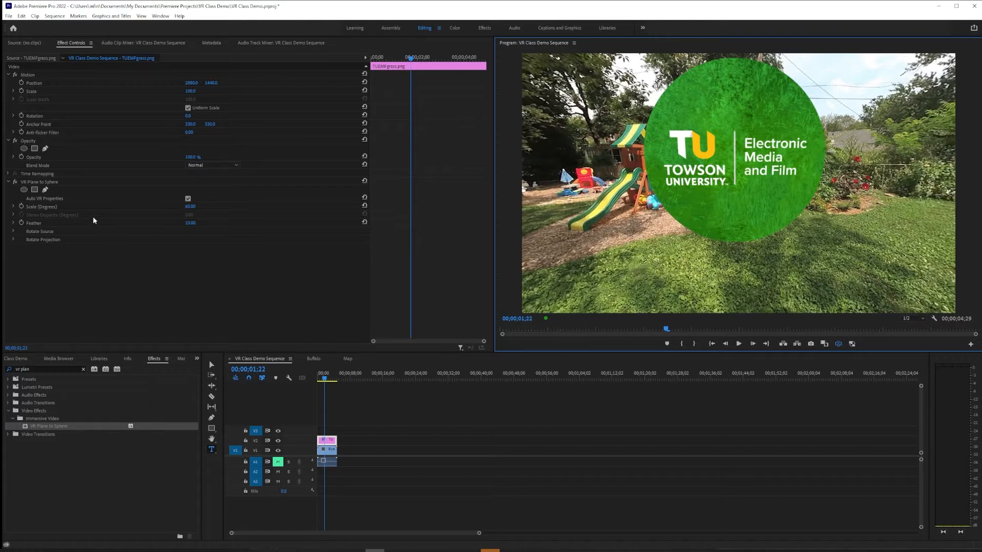
Try to lower and shrink the logo with its Motion Position and Scale, undoing both changes.
{"action": "left_click", "coordinate": [213, 86]}
{"action": "left_click_drag", "start_coordinate": [214, 86], "coordinate": [511, 141]}
{"action": "left_click_drag", "start_coordinate": [778, 204], "coordinate": [744, 71]}
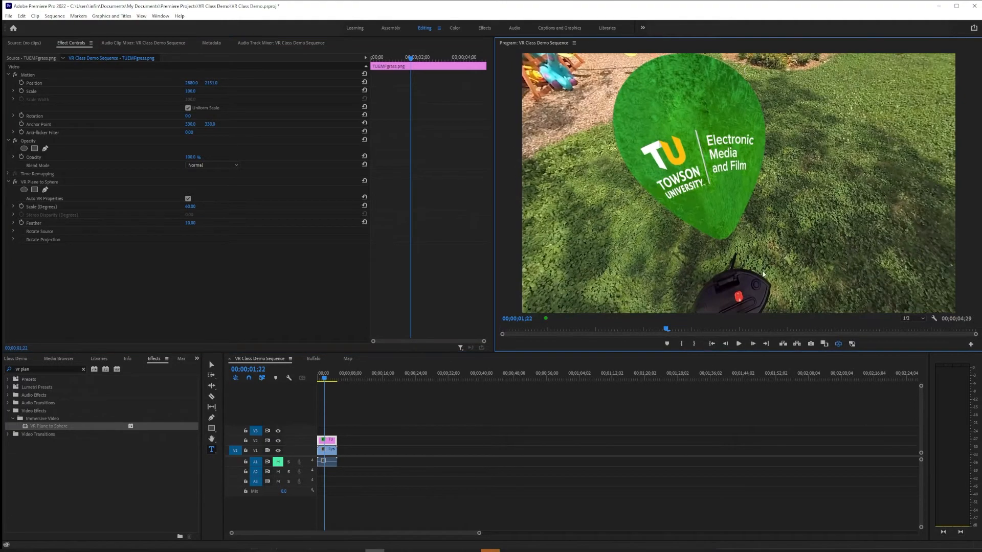
{"action": "key", "text": "ctrl+z"}
{"action": "left_click_drag", "start_coordinate": [706, 122], "coordinate": [741, 256]}
{"action": "left_click_drag", "start_coordinate": [187, 91], "coordinate": [171, 91]}
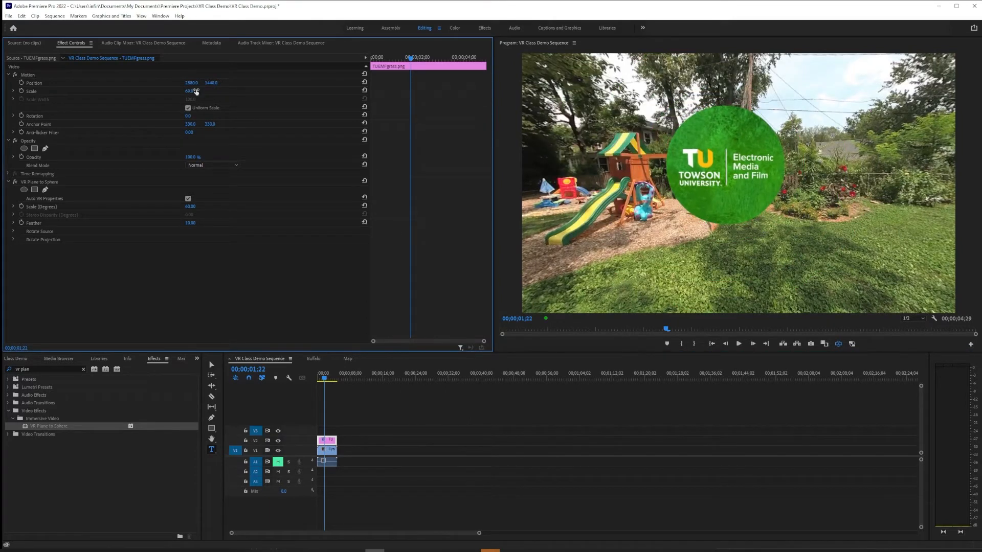
{"action": "key", "text": "ctrl+z"}
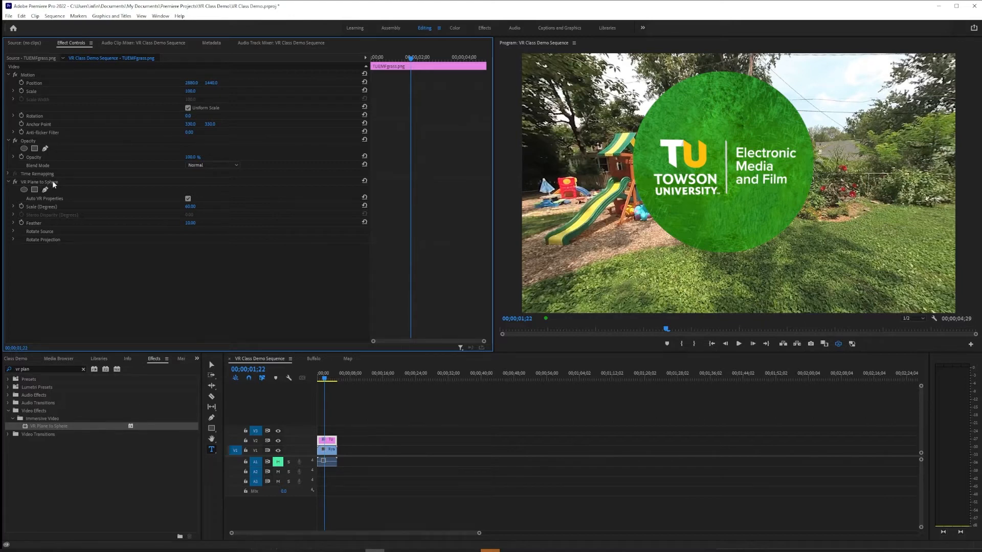
In the logo's VR Plane to Sphere effect, set Scale to 51 degrees and Projection Tilt (X axis) to 90 degrees.
{"action": "left_click_drag", "start_coordinate": [187, 209], "coordinate": [166, 210]}
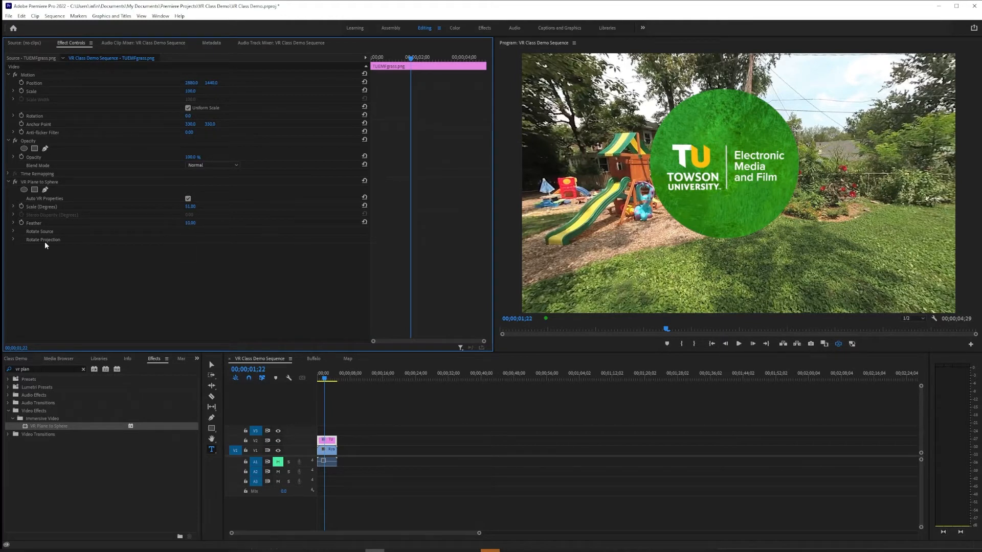
{"action": "left_click", "coordinate": [13, 238]}
{"action": "left_click_drag", "start_coordinate": [188, 248], "coordinate": [138, 248]}
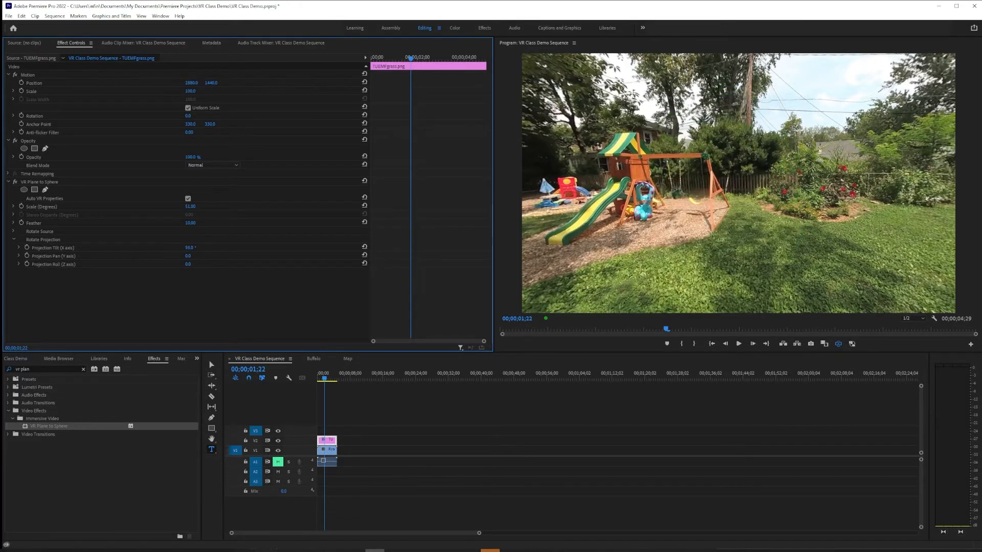
{"action": "left_click", "coordinate": [189, 248]}
{"action": "type", "text": "90"}
{"action": "key", "text": "Return"}
{"action": "left_click_drag", "start_coordinate": [702, 253], "coordinate": [775, 117]}
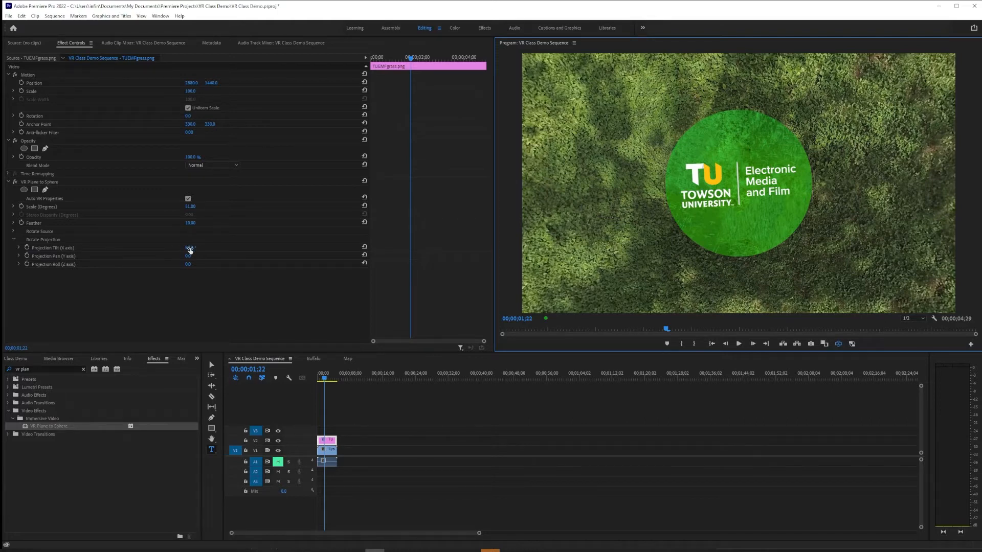
Reduce the logo's VR Plane to Sphere Scale to 36 degrees and check how it covers the tripod.
{"action": "left_click_drag", "start_coordinate": [190, 206], "coordinate": [182, 206]}
{"action": "left_click_drag", "start_coordinate": [757, 145], "coordinate": [836, 169]}
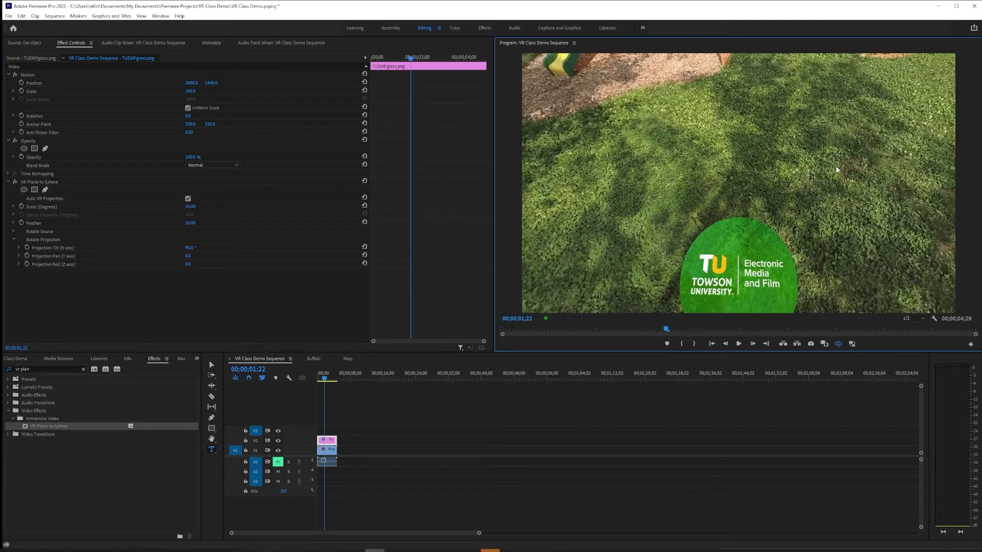
{"action": "left_click_drag", "start_coordinate": [795, 118], "coordinate": [774, 121]}
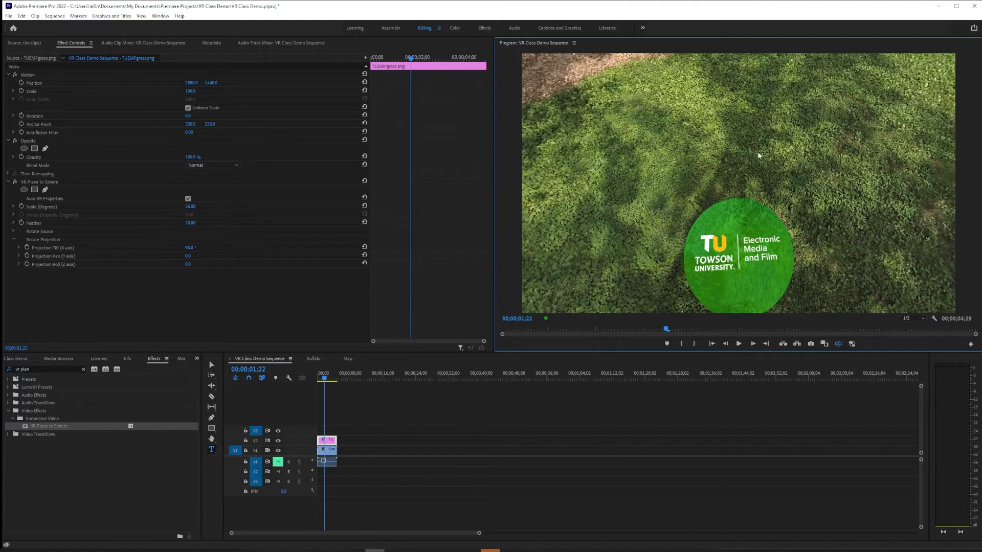
{"action": "left_click_drag", "start_coordinate": [761, 158], "coordinate": [772, 121]}
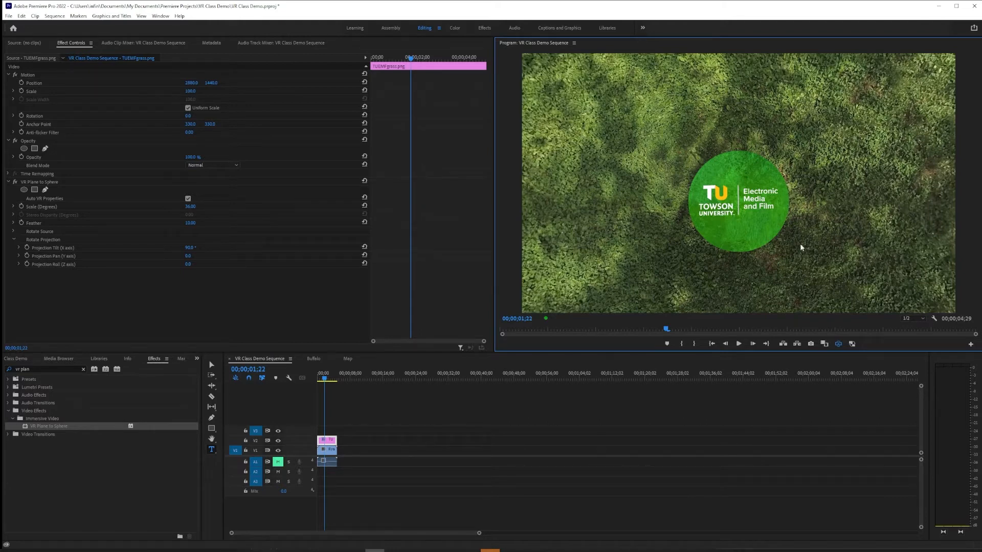
Delete the logo clip from track V2 and turn off the VR video display to view the full equirectangular frame.
{"action": "left_click", "coordinate": [329, 442]}
{"action": "key", "text": "Delete"}
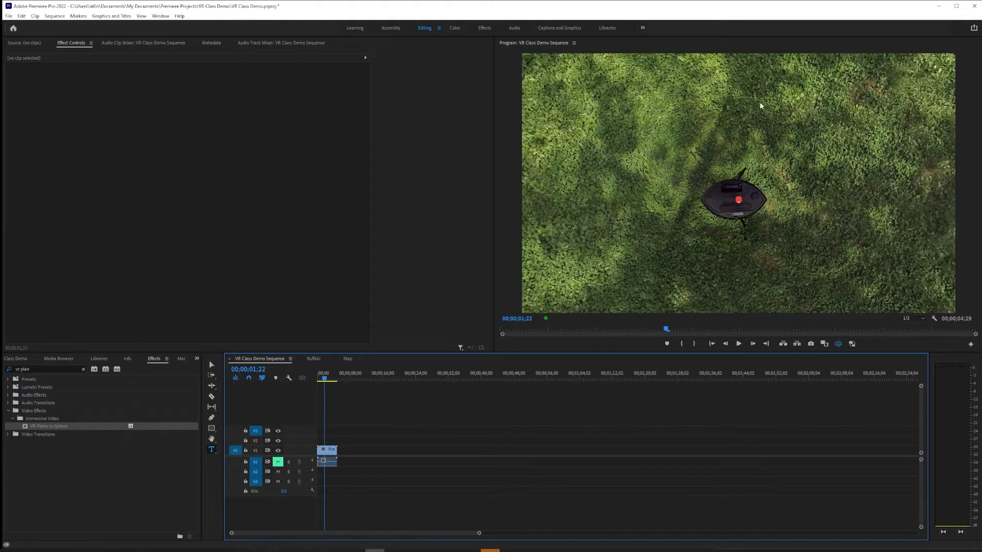
{"action": "left_click_drag", "start_coordinate": [759, 106], "coordinate": [747, 219]}
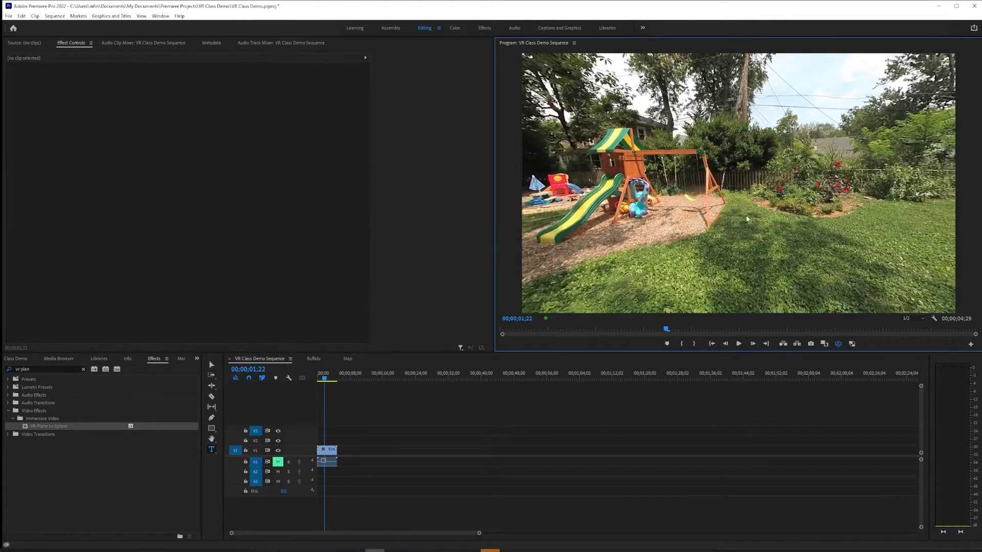
{"action": "left_click", "coordinate": [838, 345]}
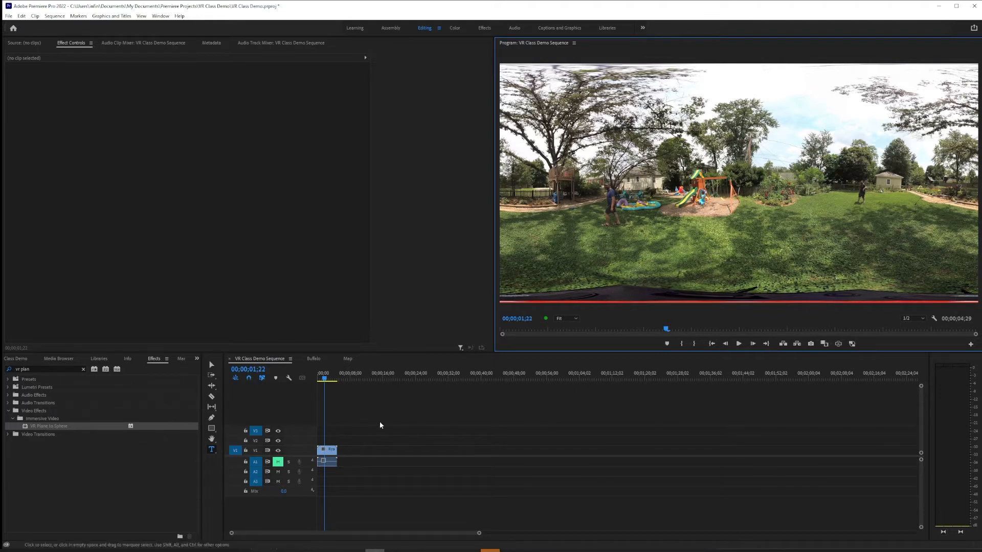
Search the effects for "vr rotat" and apply VR Rotate Sphere to the 360 clip on V1.
{"action": "left_click", "coordinate": [52, 369]}
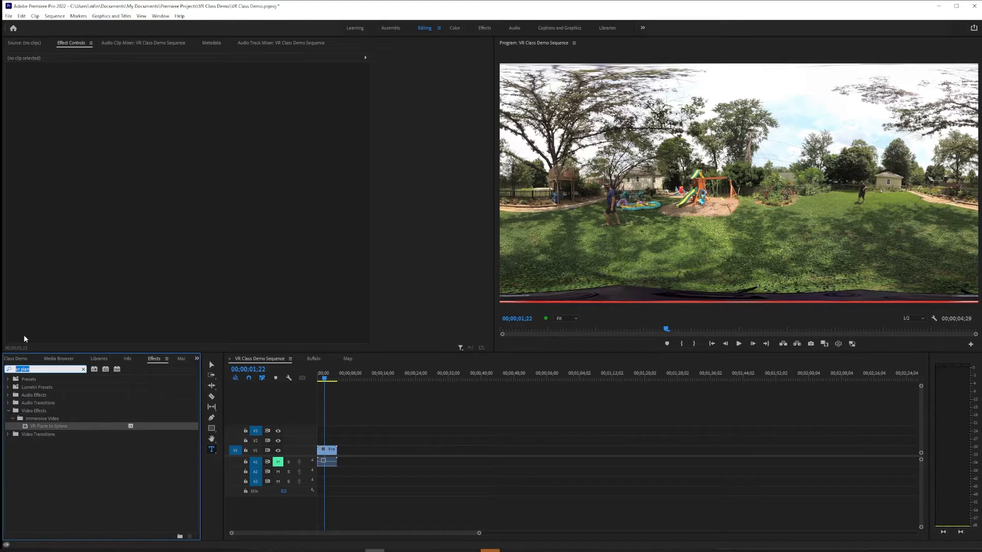
{"action": "type", "text": "vr rotat"}
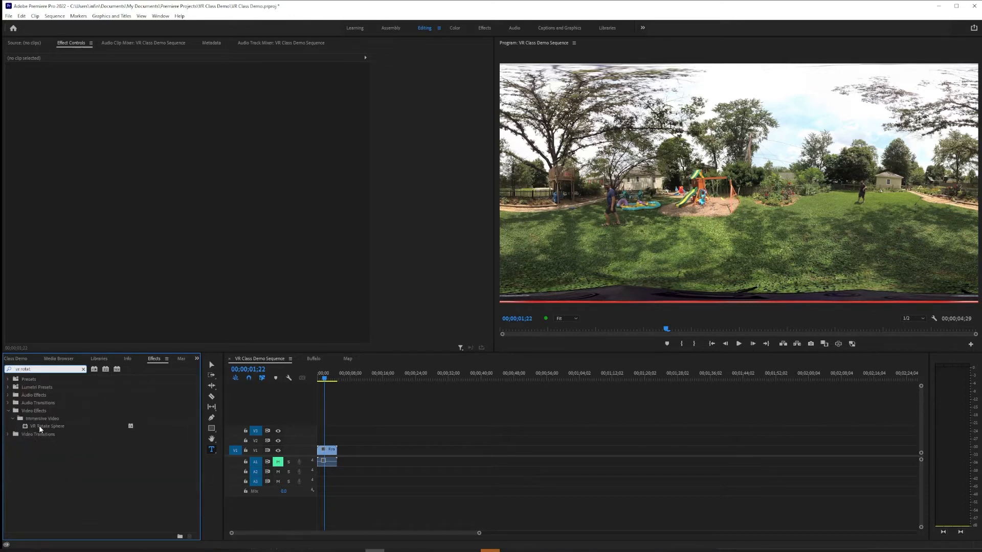
{"action": "left_click_drag", "start_coordinate": [39, 425], "coordinate": [334, 453]}
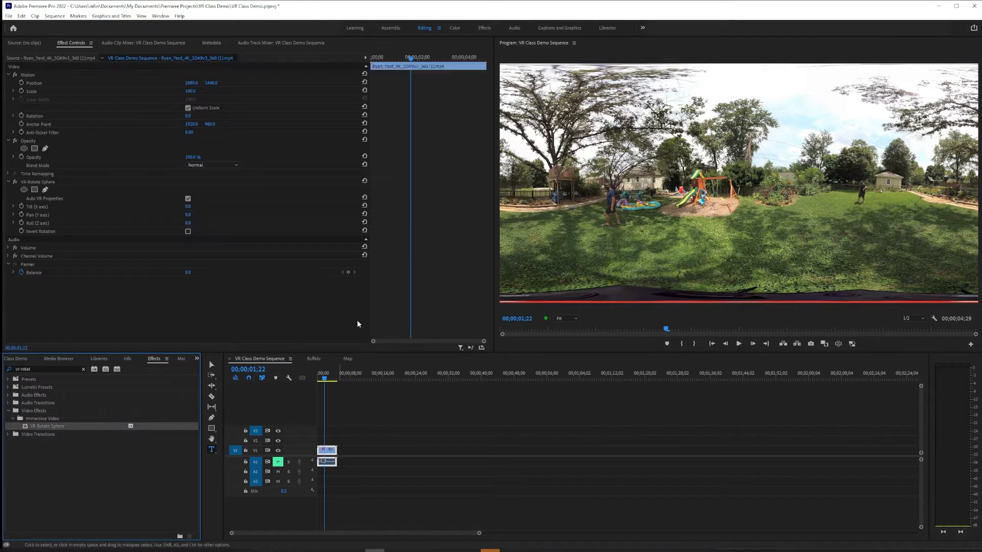
Set the VR Rotate Sphere Tilt (X axis) of the 360 clip to -90 degrees.
{"action": "left_click", "coordinate": [189, 207]}
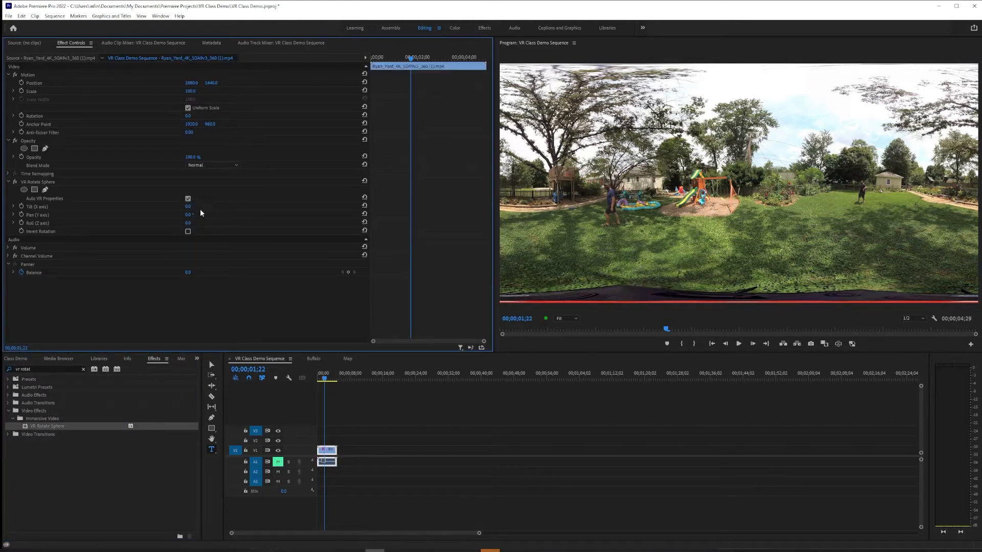
{"action": "key", "text": "BackSpace"}
{"action": "type", "text": "-90"}
{"action": "key", "text": "Return"}
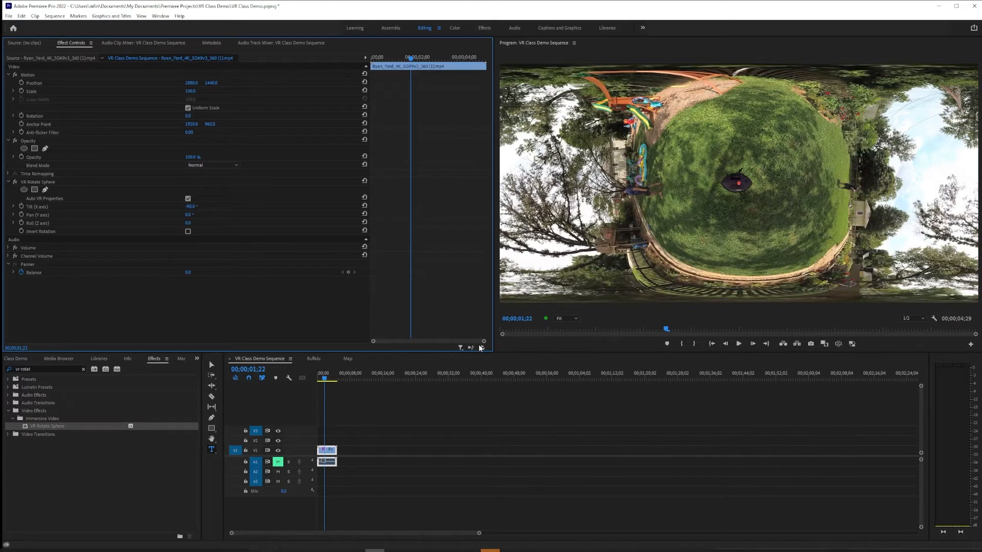
Export the current sequence frame as a TIFF still with the default name, without importing it into the project.
{"action": "left_click", "coordinate": [567, 344]}
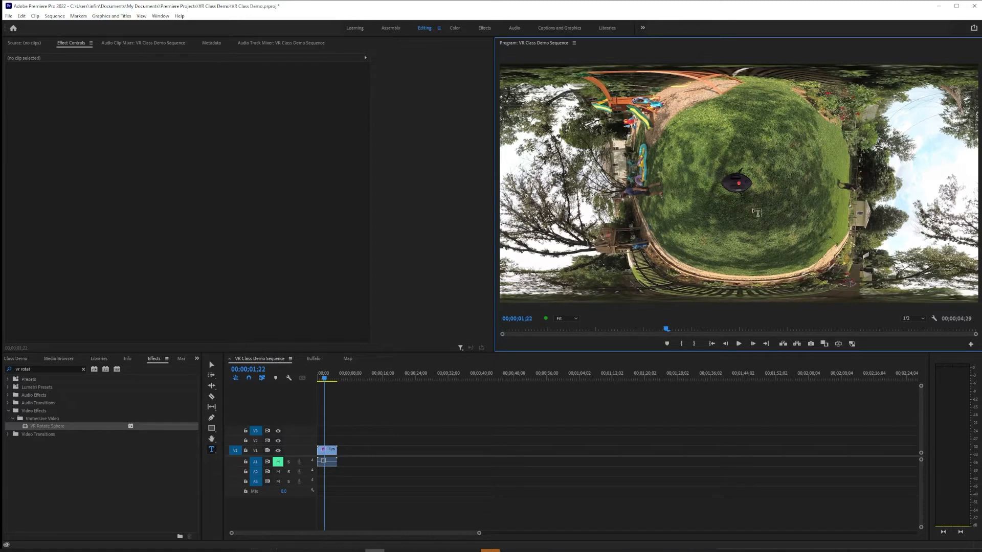
{"action": "left_click", "coordinate": [811, 344]}
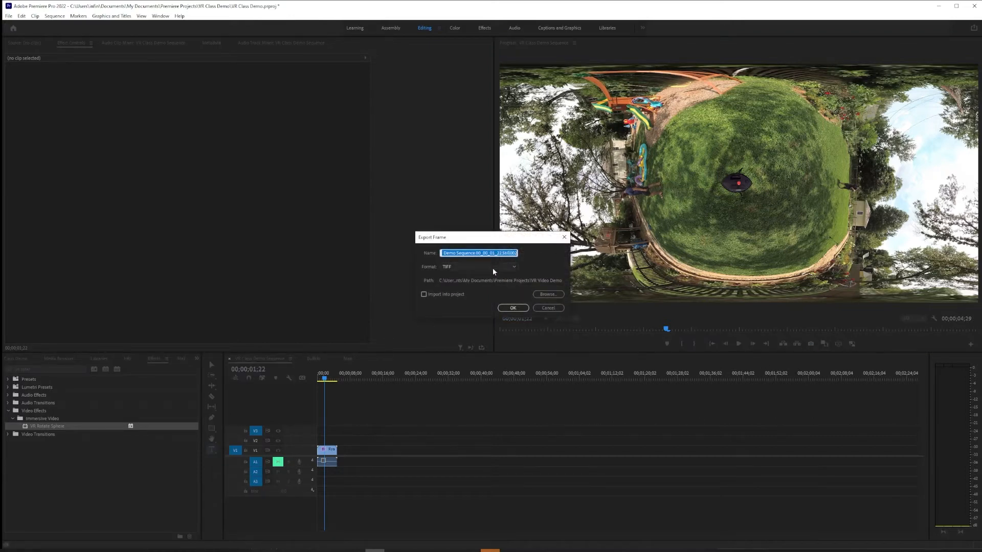
{"action": "left_click", "coordinate": [464, 267]}
{"action": "left_click", "coordinate": [463, 264]}
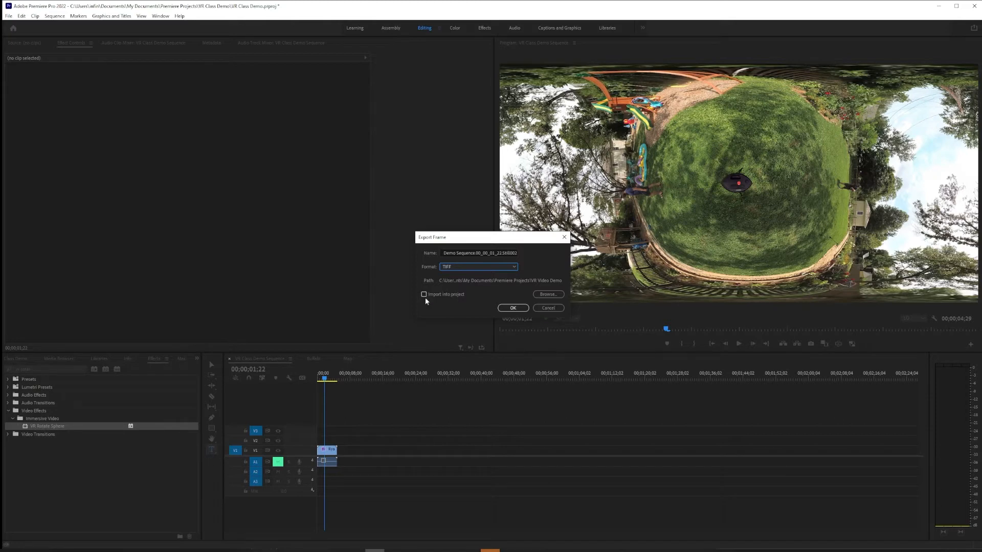
{"action": "left_click", "coordinate": [513, 309]}
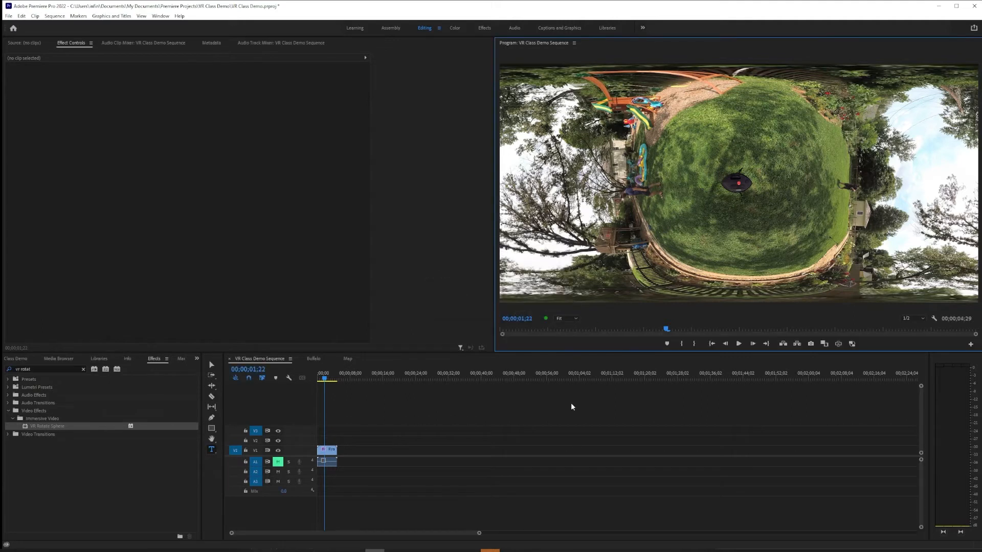
Switch to Photoshop, where the exported still is open, and duplicate Layer 0 as "Stamp".
{"action": "left_click", "coordinate": [375, 550]}
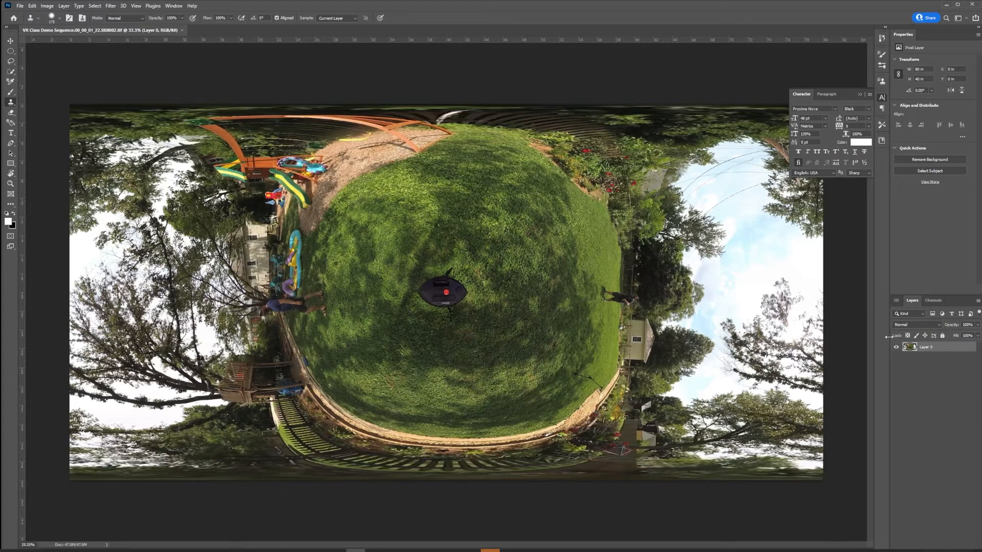
{"action": "right_click", "coordinate": [924, 349]}
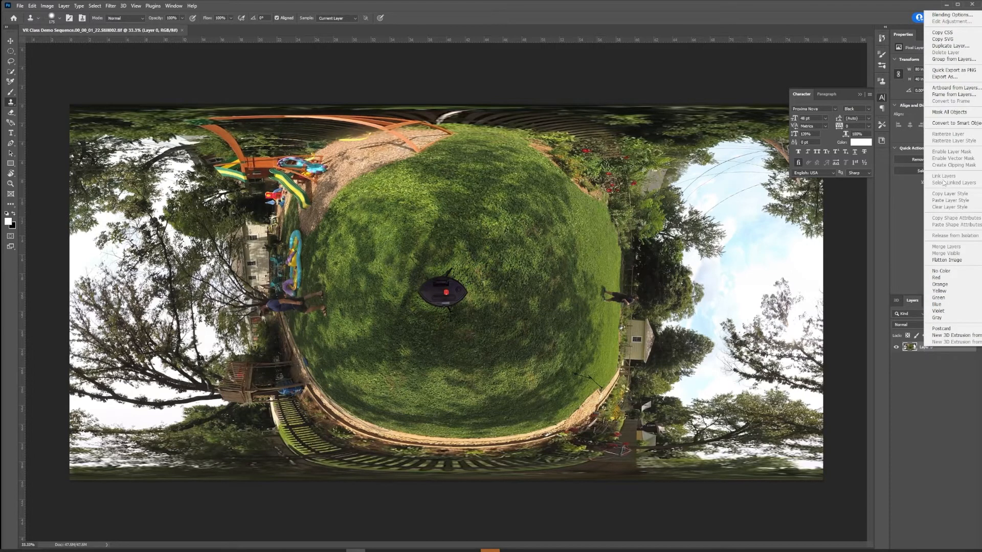
{"action": "left_click", "coordinate": [941, 47]}
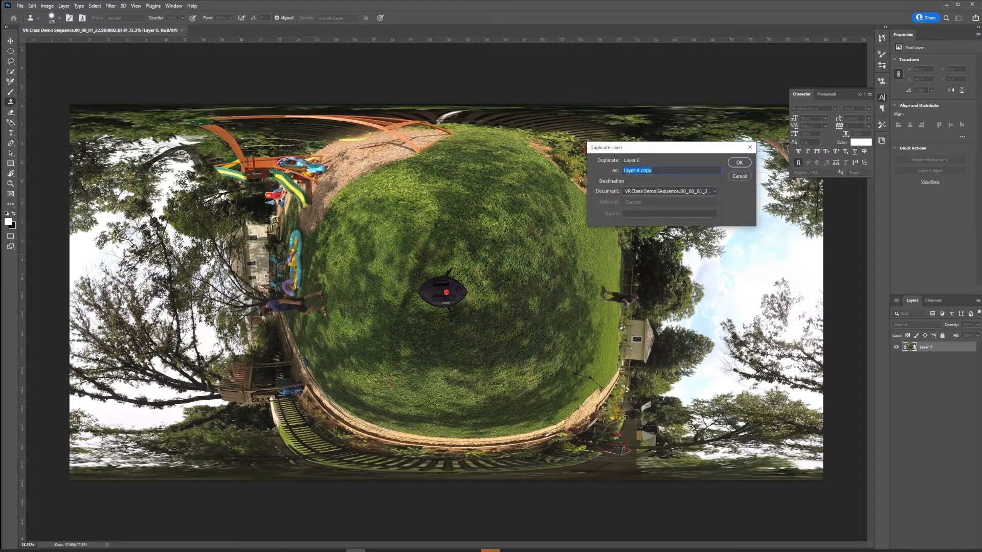
{"action": "type", "text": "Stamp"}
{"action": "key", "text": "Return"}
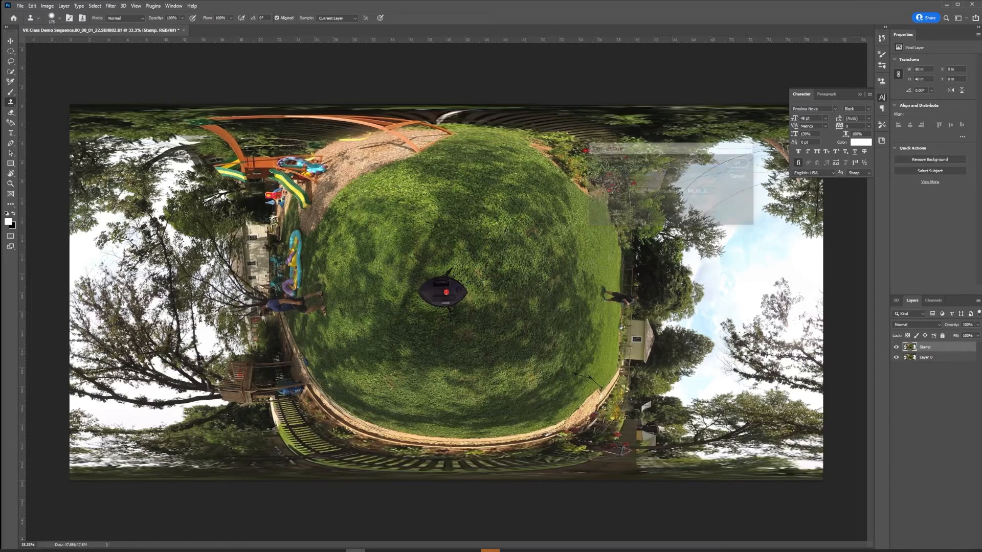
Rename the original Layer 0 to "Tripod".
{"action": "double_click", "coordinate": [926, 358]}
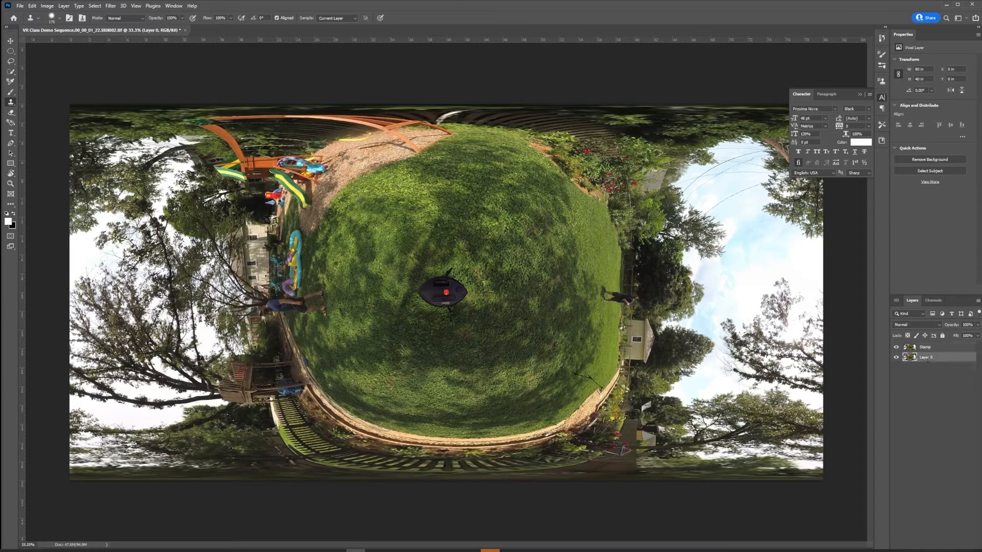
{"action": "type", "text": "Tripod"}
{"action": "key", "text": "Return"}
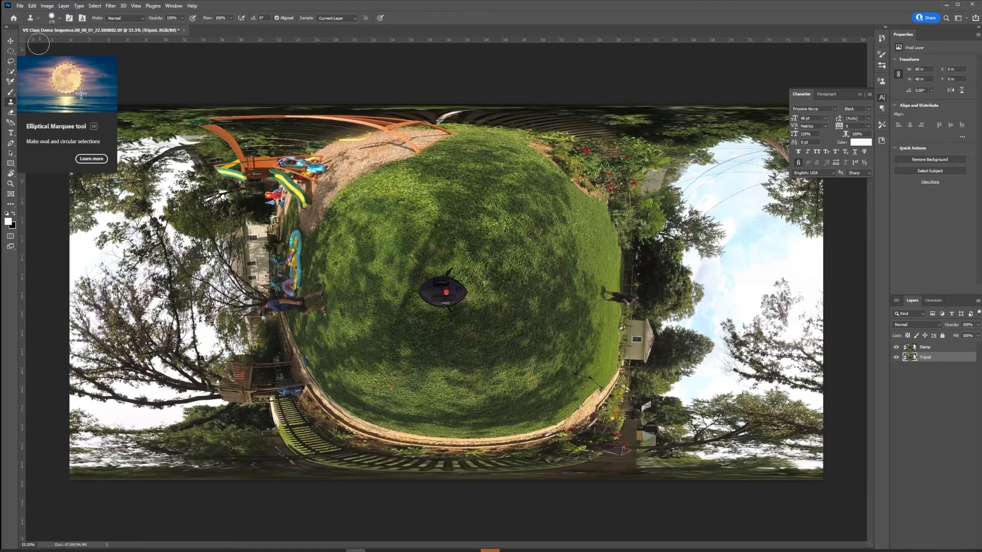
Make a circular Elliptical Marquee selection about 8.42 in wide, centred around the tripod in the middle of the grass.
{"action": "left_click", "coordinate": [12, 52]}
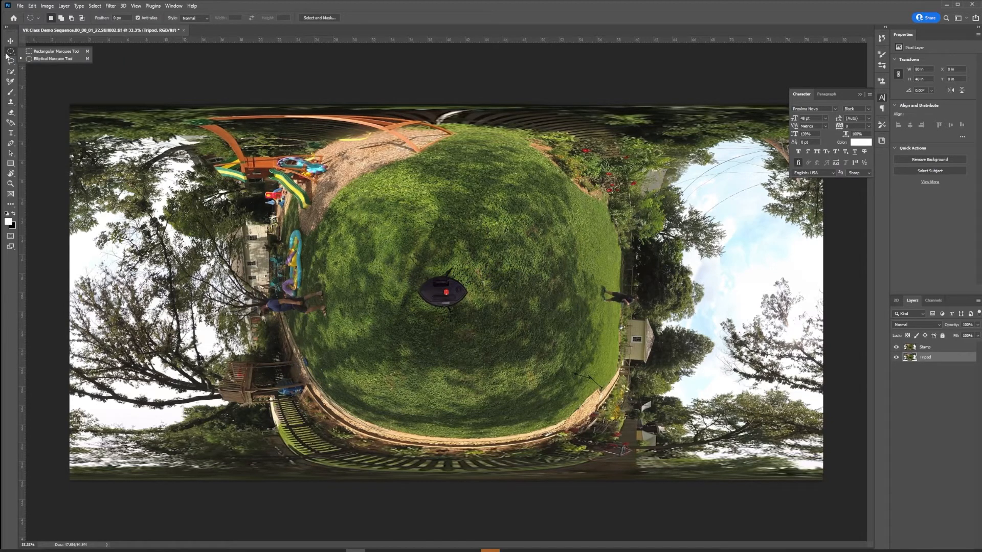
{"action": "left_click", "coordinate": [47, 54]}
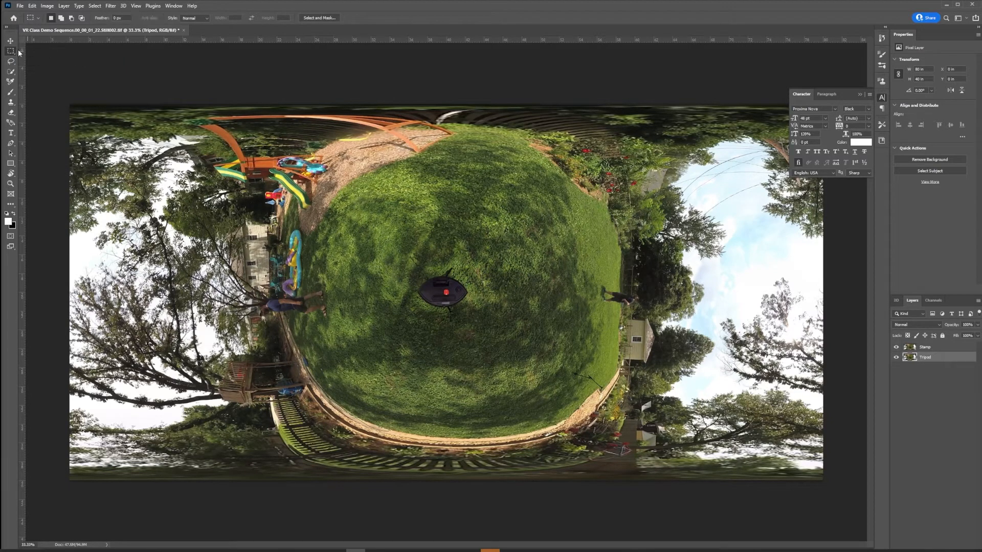
{"action": "left_click", "coordinate": [13, 52]}
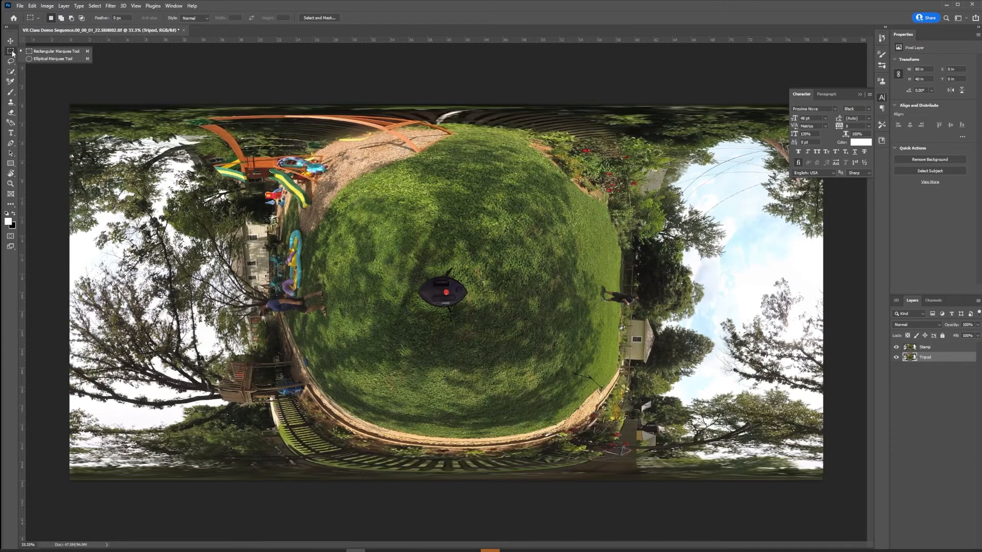
{"action": "left_click", "coordinate": [56, 59]}
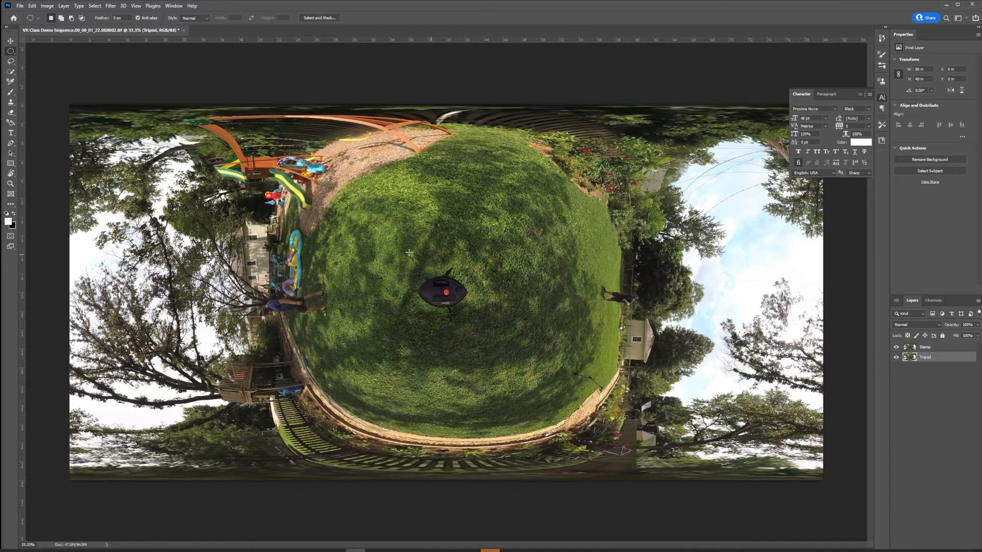
{"action": "left_click_drag", "start_coordinate": [408, 250], "coordinate": [486, 354]}
{"action": "left_click_drag", "start_coordinate": [464, 285], "coordinate": [460, 291]}
Fill the tripod selection on the Stamp layer with Content-Aware at 100% opacity, and deselect it.
{"action": "left_click", "coordinate": [936, 349]}
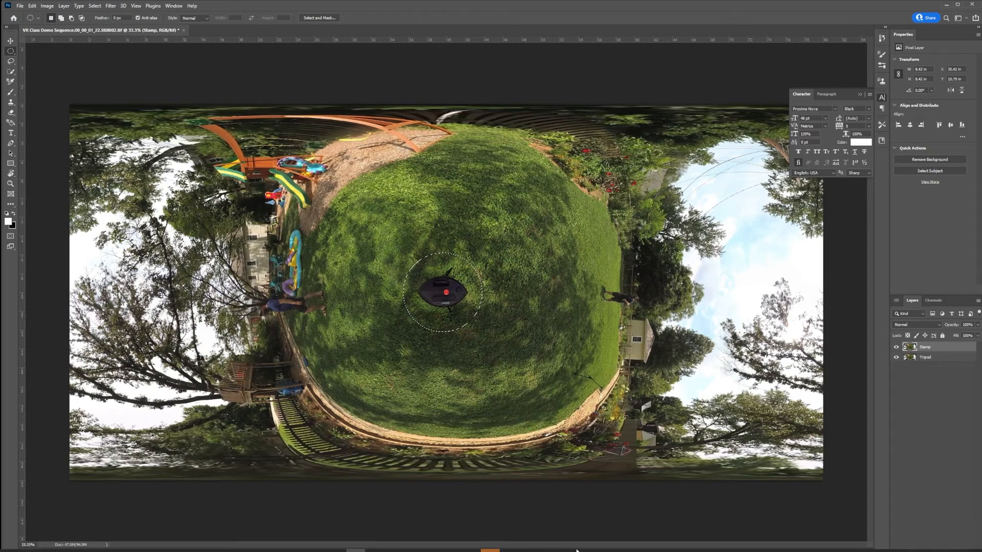
{"action": "key", "text": "shift+BackSpace"}
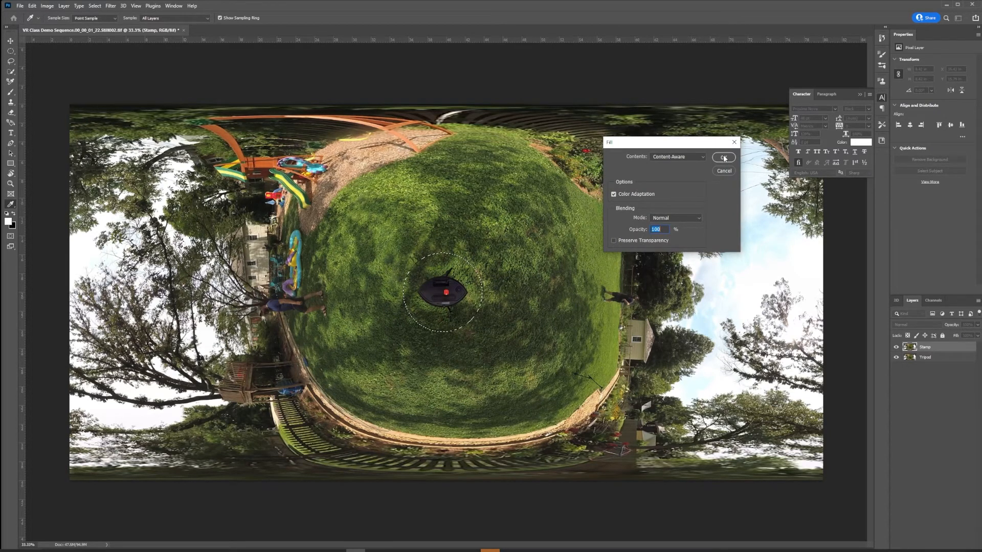
{"action": "left_click", "coordinate": [695, 158]}
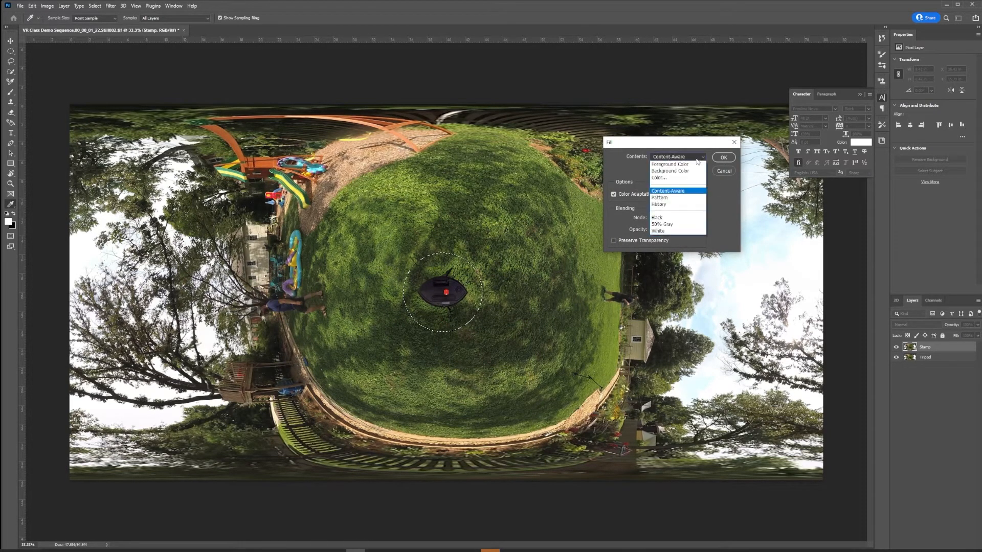
{"action": "left_click", "coordinate": [693, 191]}
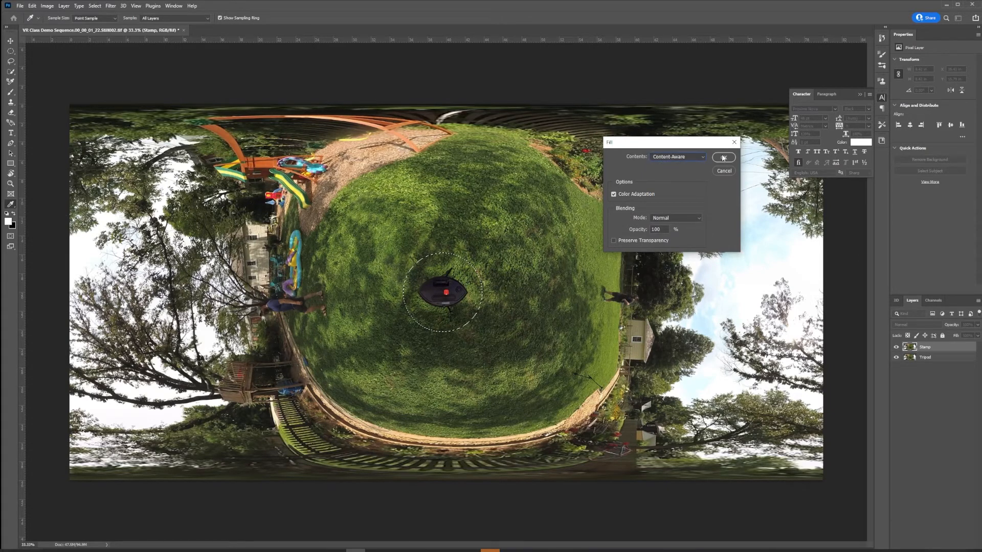
{"action": "left_click", "coordinate": [723, 158]}
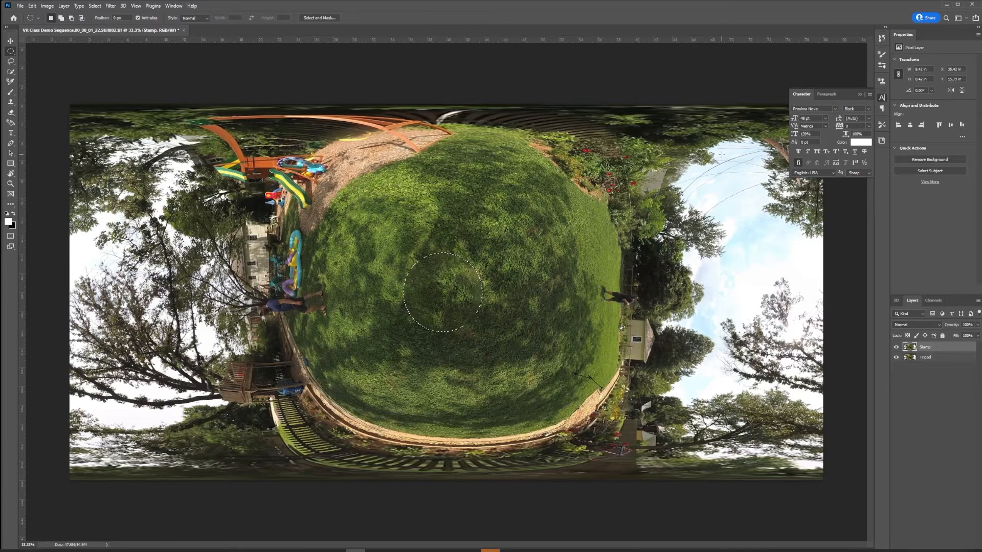
{"action": "key", "text": "ctrl+plus"}
{"action": "key", "text": "ctrl+plus"}
{"action": "key", "text": "ctrl+plus"}
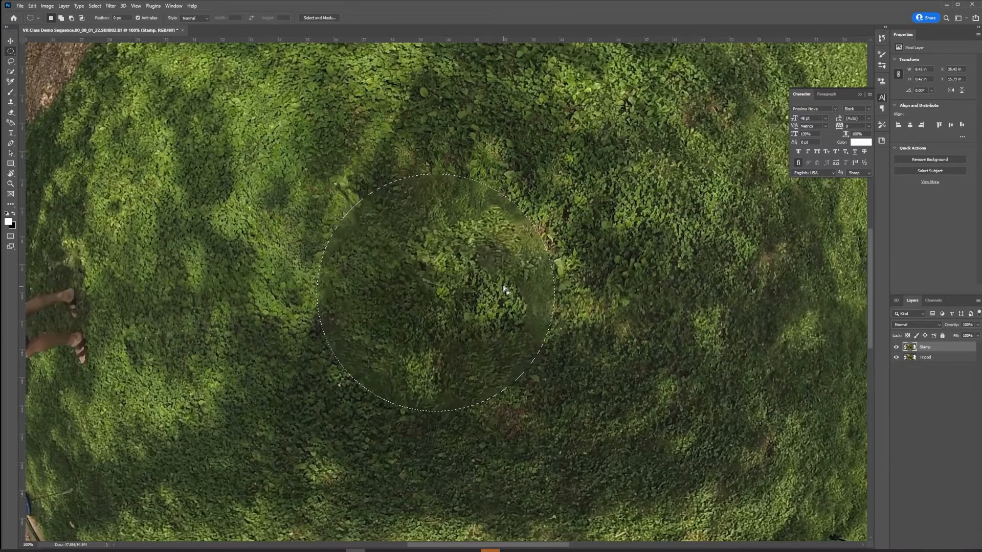
{"action": "key", "text": "ctrl+d"}
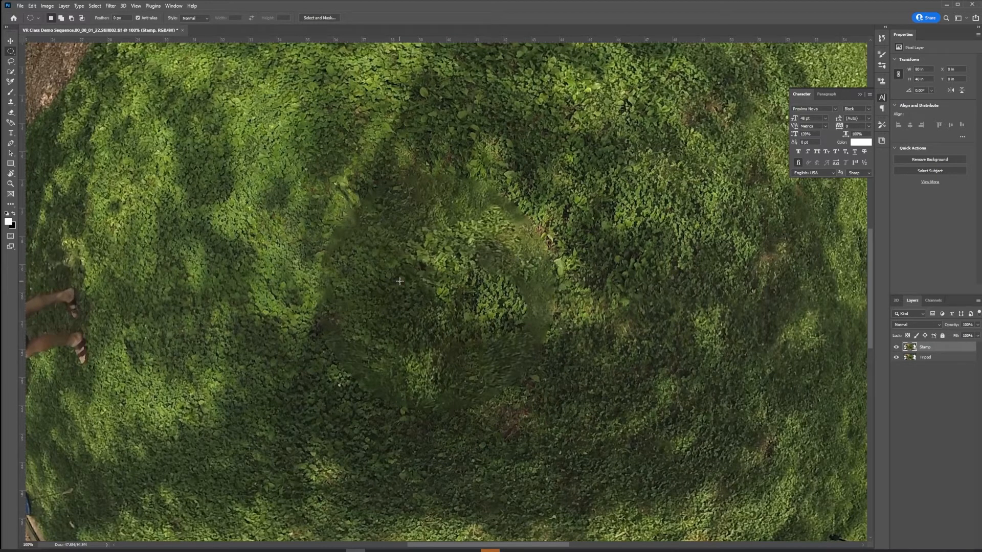
Try to blend the edges of the filled grass patch with a resized Spot Healing Brush, and undo the brushwork.
{"action": "left_click", "coordinate": [11, 205]}
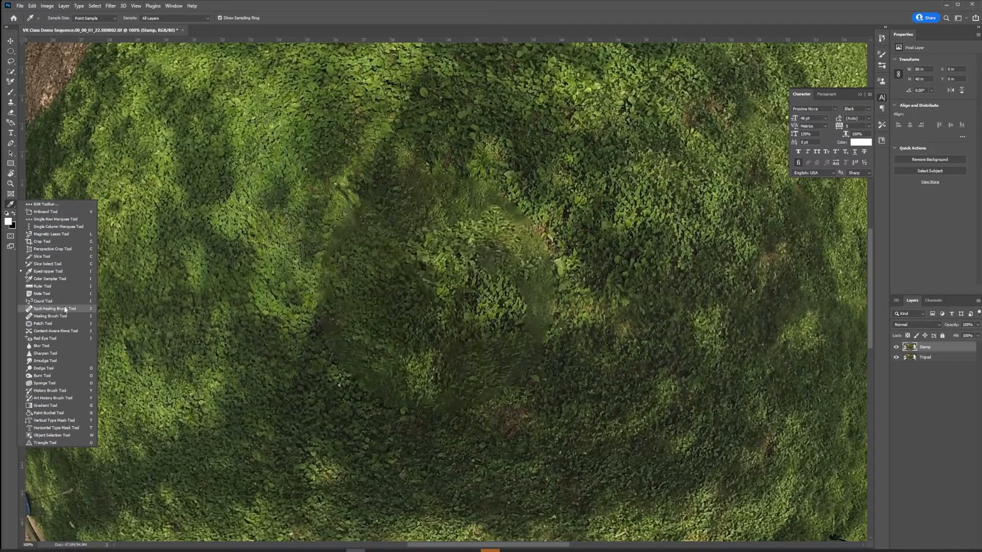
{"action": "left_click", "coordinate": [33, 309]}
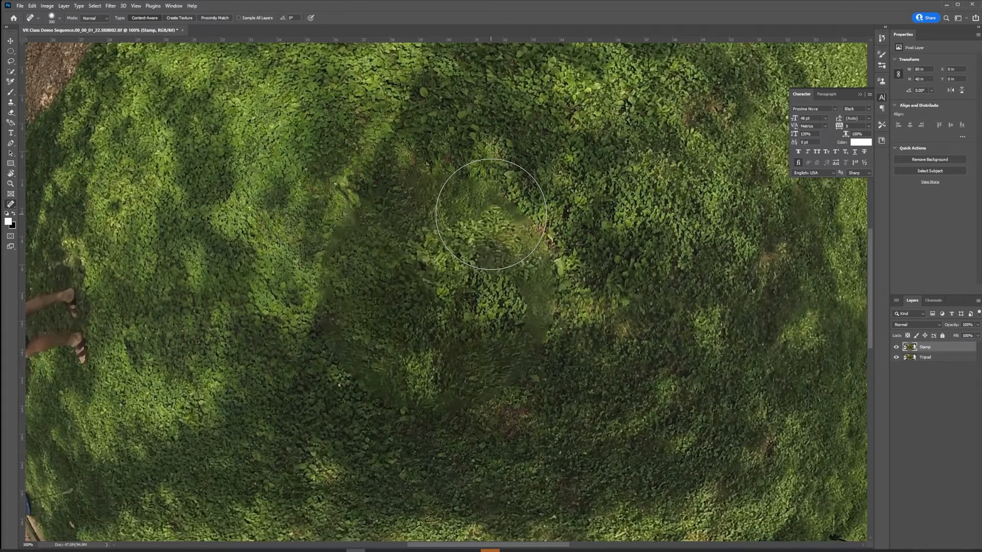
{"action": "key", "text": "bracketleft"}
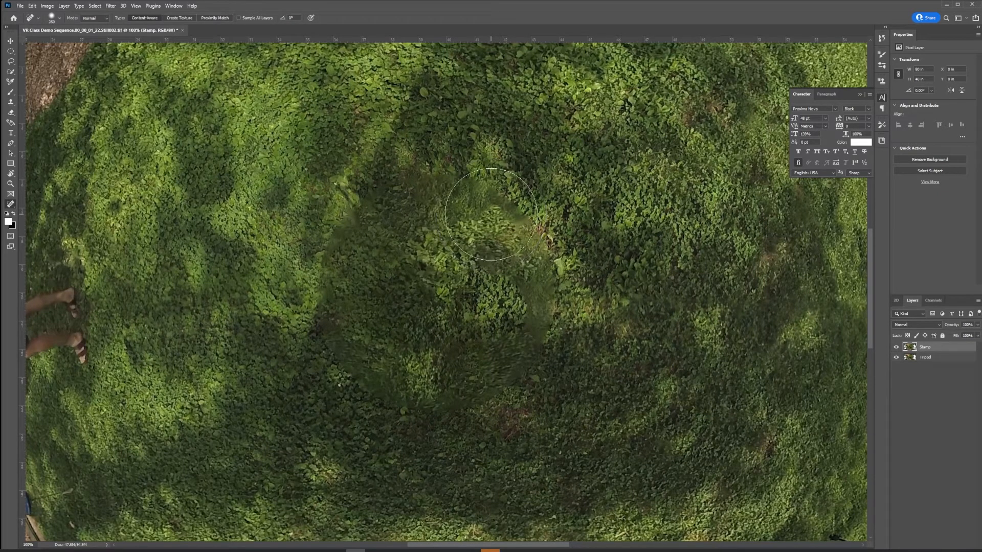
{"action": "key", "text": "bracketright"}
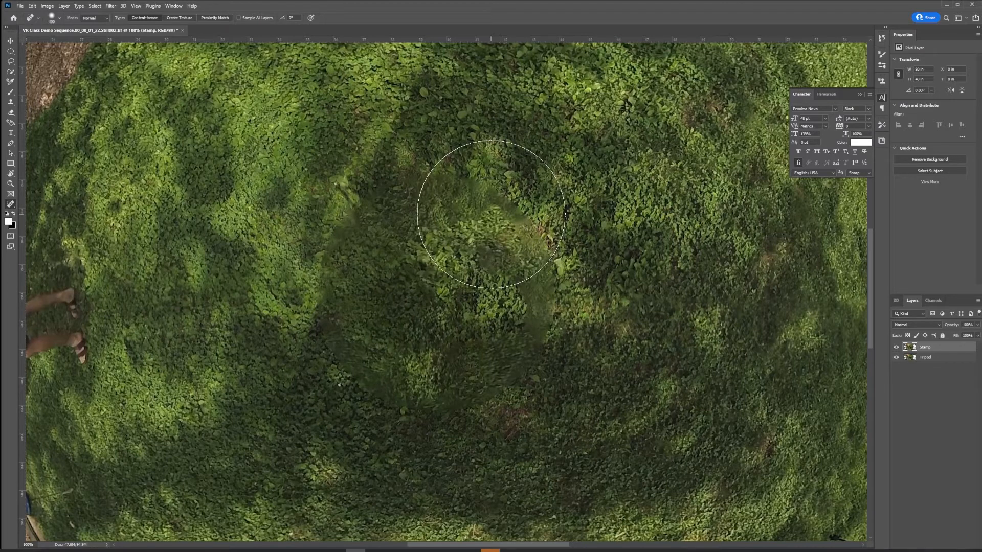
{"action": "key", "text": "bracketleft"}
{"action": "key", "text": "bracketleft"}
{"action": "key", "text": "bracketright"}
{"action": "key", "text": "bracketright"}
{"action": "key", "text": "bracketleft"}
{"action": "key", "text": "bracketleft"}
{"action": "key", "text": "bracketleft"}
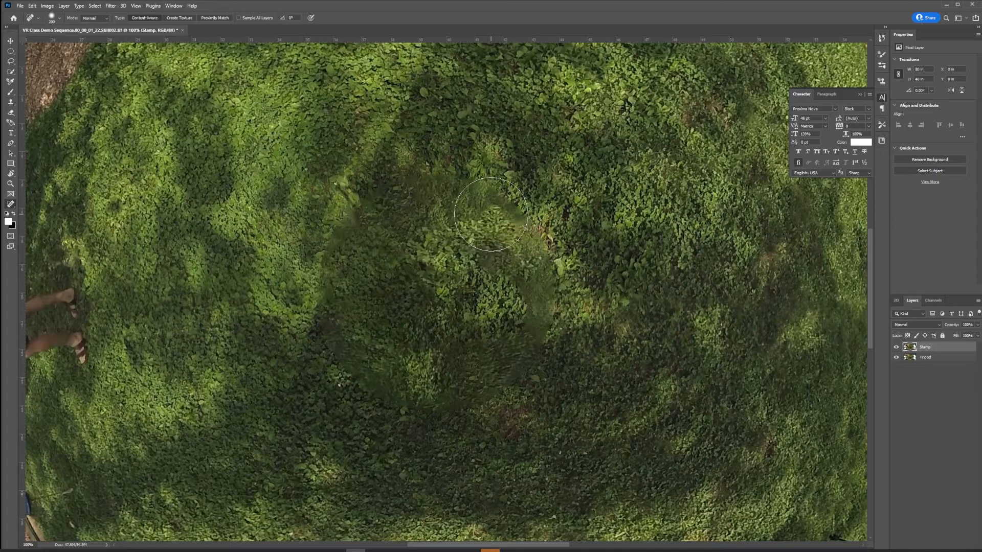
{"action": "mouse_move", "coordinate": [481, 218]}
{"action": "left_mouse_down"}
{"action": "mouse_move", "coordinate": [531, 285]}
{"action": "mouse_move", "coordinate": [515, 348]}
{"action": "mouse_move", "coordinate": [487, 379]}
{"action": "mouse_move", "coordinate": [454, 387]}
{"action": "mouse_move", "coordinate": [397, 396]}
{"action": "mouse_move", "coordinate": [352, 378]}
{"action": "mouse_move", "coordinate": [312, 312]}
{"action": "mouse_move", "coordinate": [319, 249]}
{"action": "mouse_move", "coordinate": [346, 211]}
{"action": "mouse_move", "coordinate": [399, 198]}
{"action": "mouse_move", "coordinate": [456, 201]}
{"action": "mouse_move", "coordinate": [507, 228]}
{"action": "left_mouse_up"}
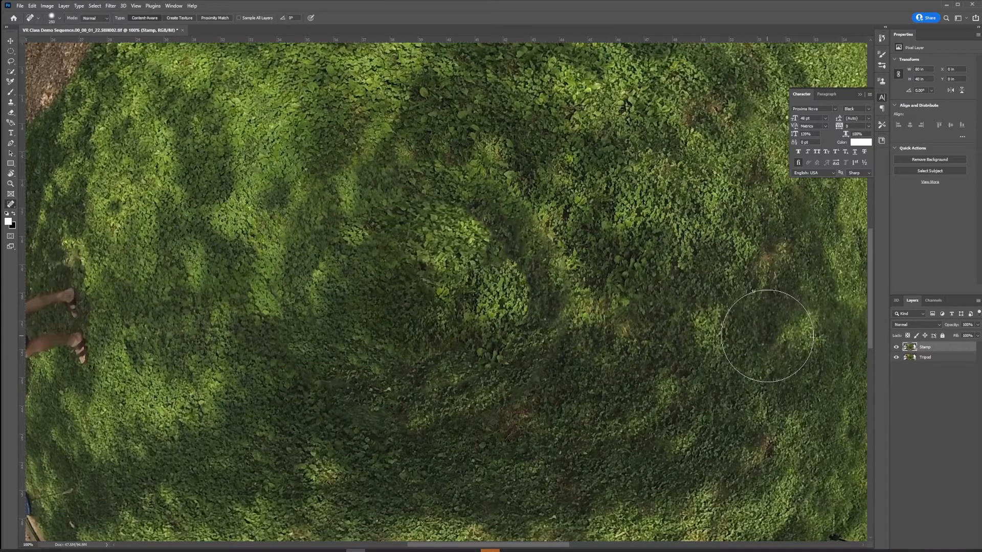
{"action": "key", "text": "ctrl+z"}
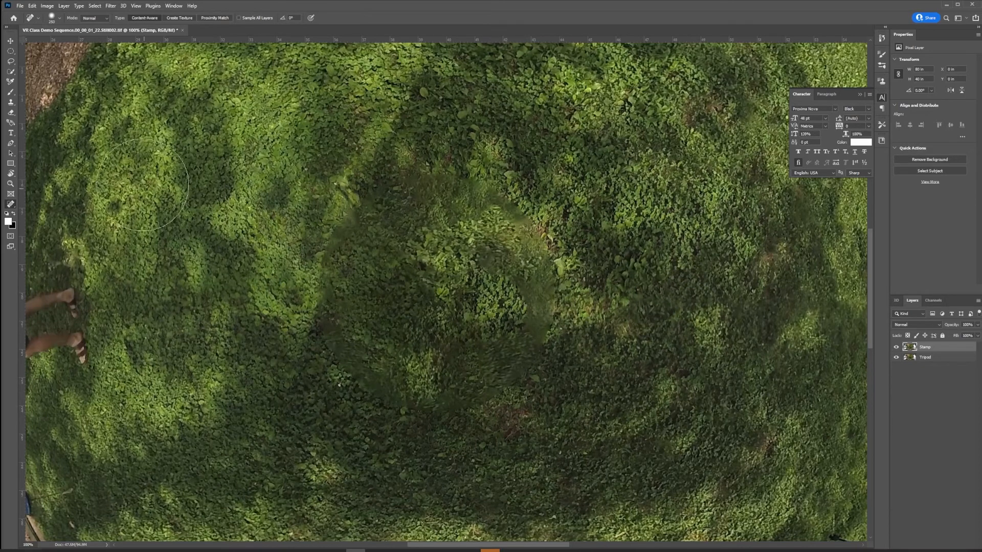
Use the Clone Stamp to cover the upper and right edges of the filled patch with grass sampled from nearby.
{"action": "left_click", "coordinate": [11, 104]}
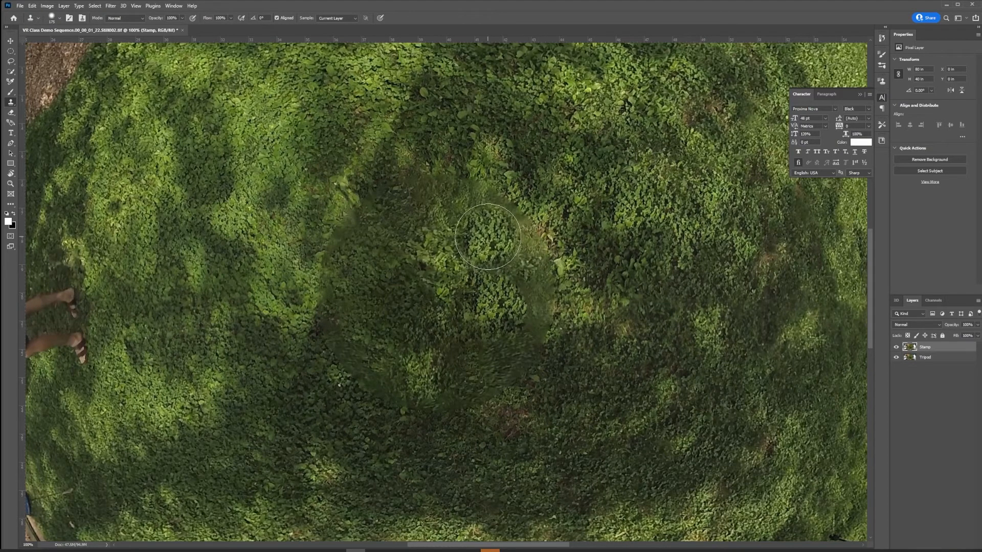
{"action": "left_click_drag", "start_coordinate": [490, 238], "coordinate": [527, 267]}
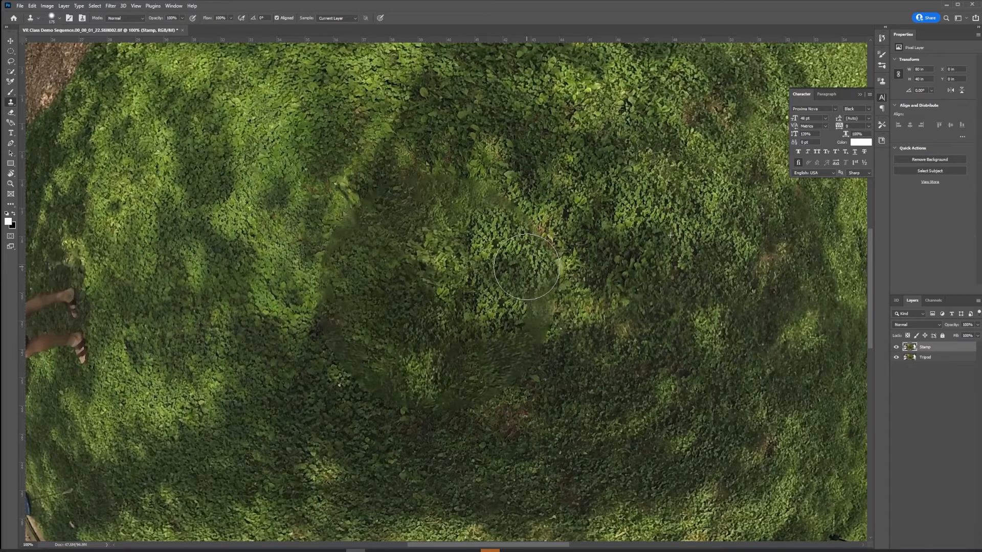
{"action": "left_click_drag", "start_coordinate": [526, 267], "coordinate": [527, 267]}
{"action": "left_click", "coordinate": [654, 259], "text": "alt"}
{"action": "left_click_drag", "start_coordinate": [471, 301], "coordinate": [508, 280]}
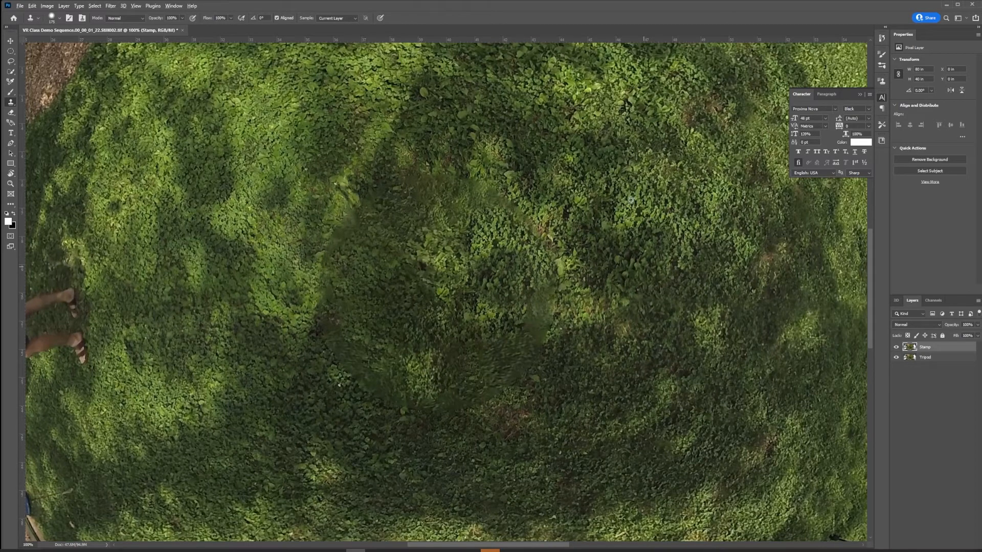
{"action": "left_click", "coordinate": [635, 230], "text": "alt"}
{"action": "mouse_move", "coordinate": [473, 250]}
{"action": "left_mouse_down"}
{"action": "mouse_move", "coordinate": [453, 254]}
{"action": "mouse_move", "coordinate": [459, 271]}
{"action": "mouse_move", "coordinate": [485, 265]}
{"action": "mouse_move", "coordinate": [507, 297]}
{"action": "mouse_move", "coordinate": [529, 286]}
{"action": "mouse_move", "coordinate": [536, 300]}
{"action": "mouse_move", "coordinate": [522, 331]}
{"action": "left_mouse_up"}
{"action": "left_click", "coordinate": [646, 183], "text": "alt"}
{"action": "mouse_move", "coordinate": [498, 186]}
{"action": "left_mouse_down"}
{"action": "mouse_move", "coordinate": [467, 187]}
{"action": "mouse_move", "coordinate": [451, 207]}
{"action": "left_mouse_up"}
{"action": "left_click_drag", "start_coordinate": [631, 246], "coordinate": [538, 223]}
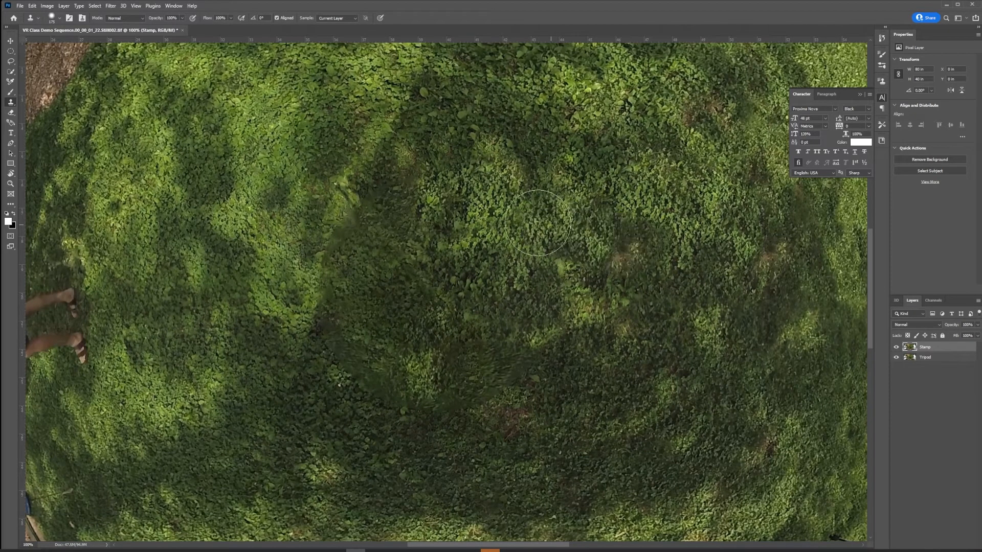
Clone nearby grass over the lower and left parts of the filled patch to blend it into the lawn.
{"action": "left_click", "coordinate": [471, 384], "text": "alt"}
{"action": "mouse_move", "coordinate": [483, 340]}
{"action": "left_mouse_down"}
{"action": "mouse_move", "coordinate": [523, 345]}
{"action": "mouse_move", "coordinate": [488, 360]}
{"action": "mouse_move", "coordinate": [467, 389]}
{"action": "left_mouse_up"}
{"action": "left_click", "coordinate": [369, 313], "text": "alt"}
{"action": "mouse_move", "coordinate": [369, 313]}
{"action": "left_mouse_down"}
{"action": "mouse_move", "coordinate": [421, 324]}
{"action": "mouse_move", "coordinate": [379, 269]}
{"action": "mouse_move", "coordinate": [389, 243]}
{"action": "left_mouse_up"}
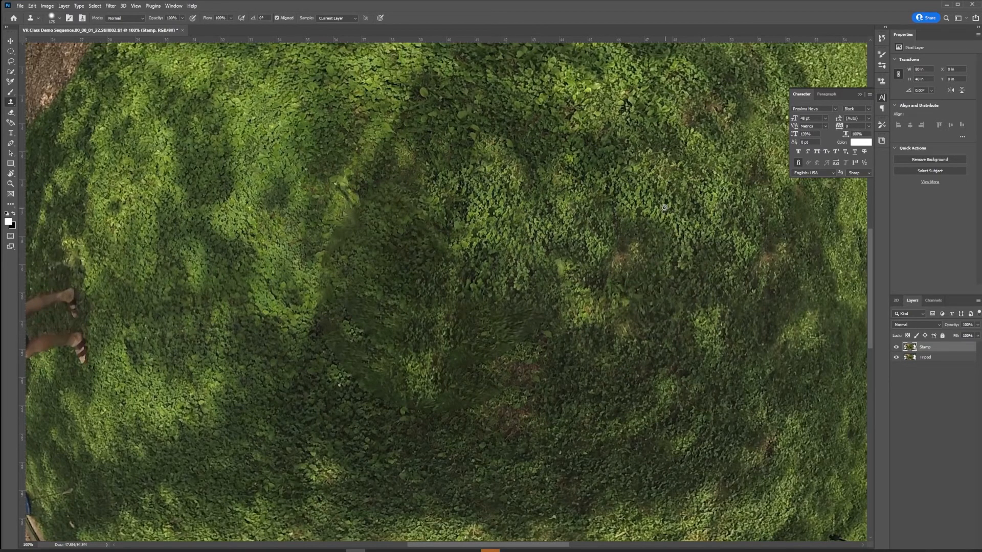
{"action": "left_click", "coordinate": [367, 263], "text": "alt"}
{"action": "left_click_drag", "start_coordinate": [353, 280], "coordinate": [449, 271]}
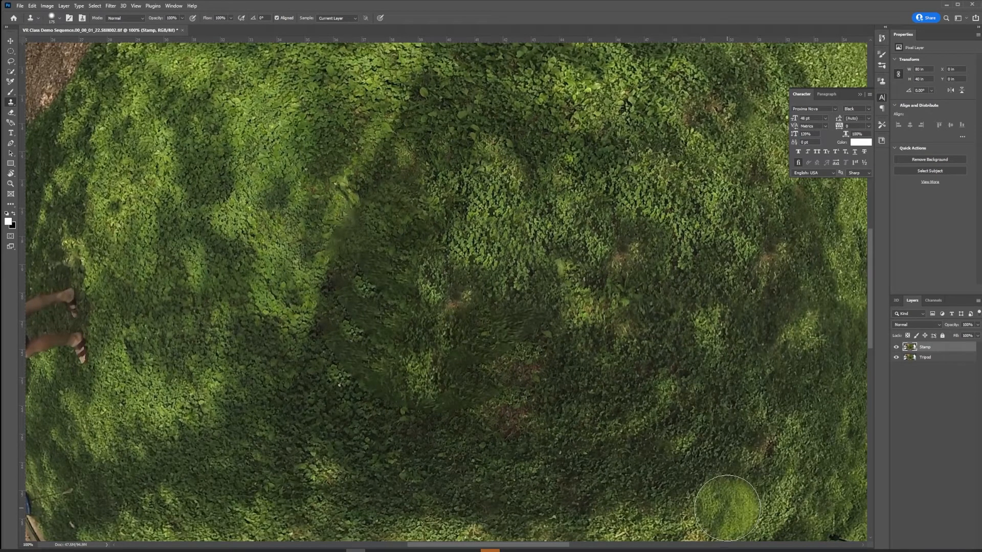
Toggle the Stamp layer's visibility repeatedly to compare the retouched grass with the original tripod image.
{"action": "left_click", "coordinate": [896, 348]}
{"action": "left_click", "coordinate": [895, 347]}
{"action": "left_click", "coordinate": [896, 348]}
{"action": "left_click", "coordinate": [895, 348]}
{"action": "left_click", "coordinate": [895, 348]}
{"action": "left_click", "coordinate": [896, 348]}
{"action": "left_click", "coordinate": [895, 347]}
{"action": "left_click", "coordinate": [896, 347]}
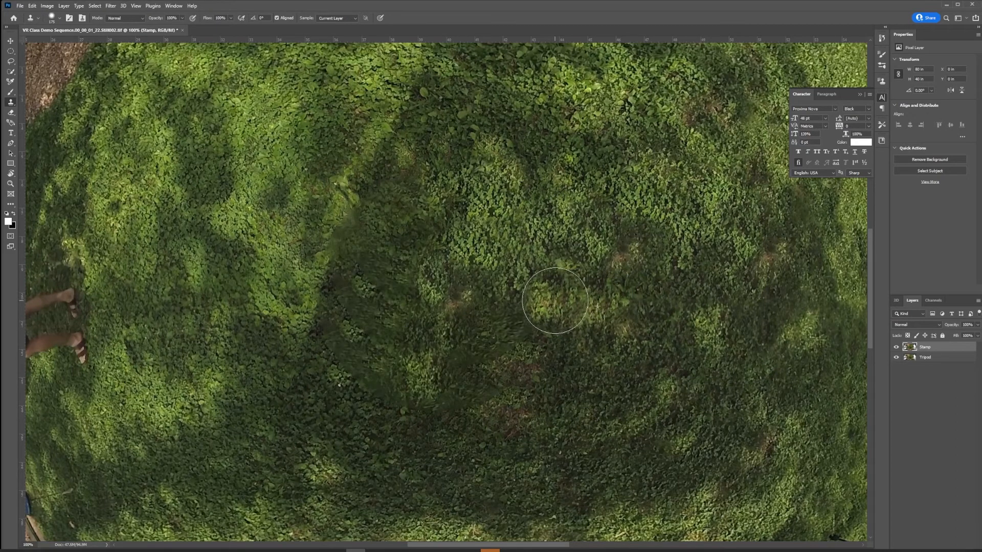
Clone nearby grass over the patch's lower-left edge and the blurry seam at its upper left with the Clone Stamp.
{"action": "left_click", "coordinate": [895, 348]}
{"action": "left_click", "coordinate": [896, 347]}
{"action": "left_click", "coordinate": [895, 347]}
{"action": "left_click", "coordinate": [896, 348]}
{"action": "left_click", "coordinate": [466, 481], "text": "alt"}
{"action": "left_click_drag", "start_coordinate": [368, 384], "coordinate": [433, 407]}
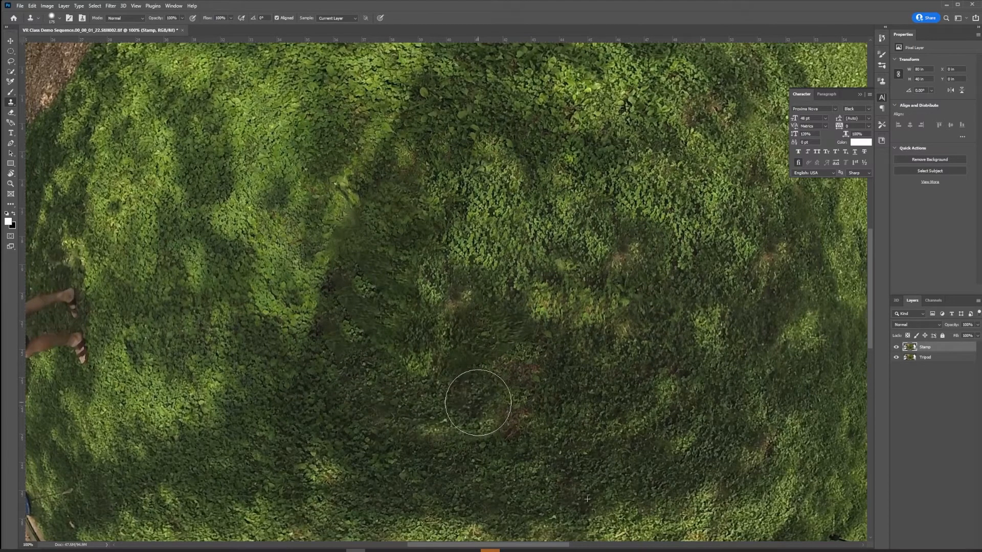
{"action": "left_click", "coordinate": [309, 191], "text": "alt"}
{"action": "left_click_drag", "start_coordinate": [332, 220], "coordinate": [335, 232]}
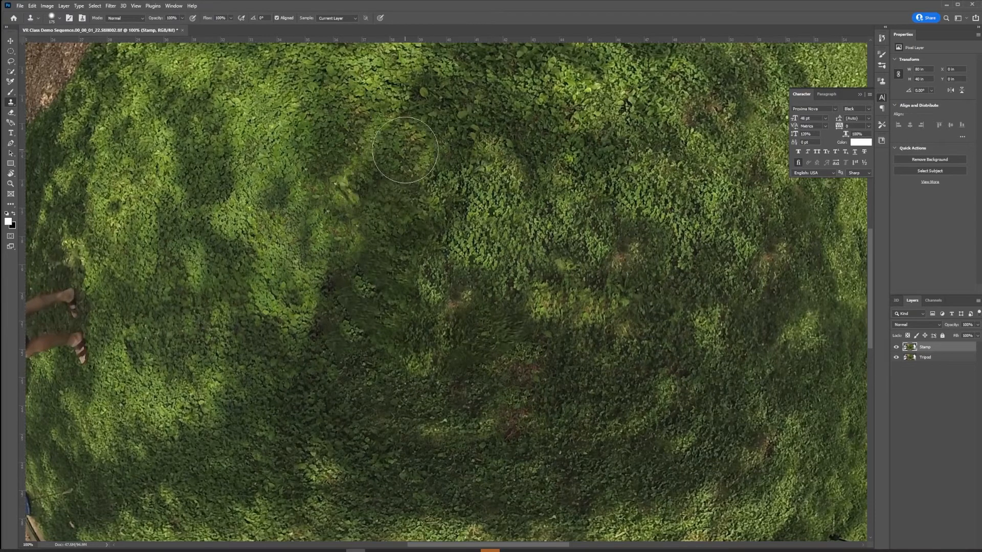
Compare the retouched grass with the original tripod image by switching the Stamp layer off and on.
{"action": "left_click", "coordinate": [895, 347]}
{"action": "left_click", "coordinate": [896, 348]}
{"action": "left_click", "coordinate": [896, 348]}
{"action": "left_click", "coordinate": [895, 348]}
{"action": "left_click", "coordinate": [895, 348]}
{"action": "left_click", "coordinate": [896, 348]}
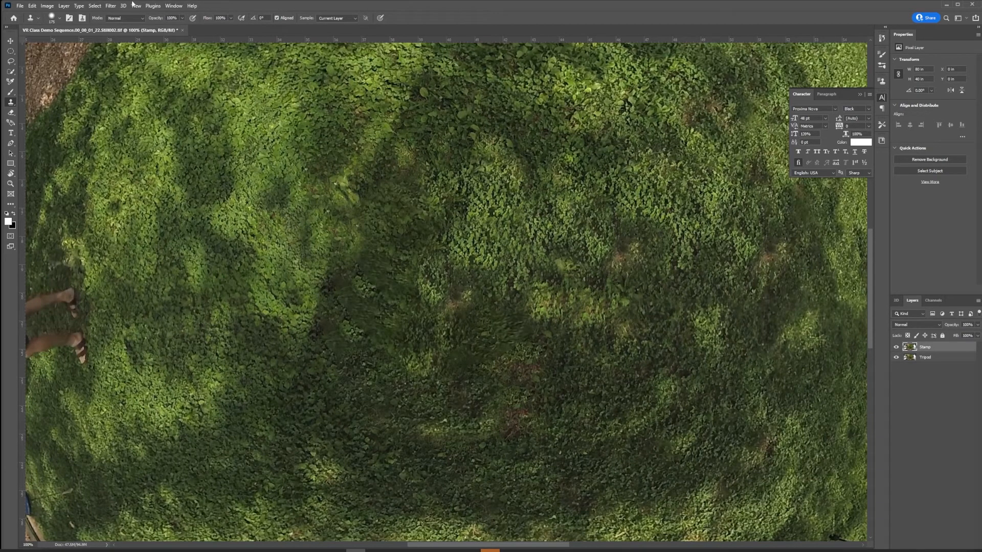
Restore the previous circular selection around the patch and invert it.
{"action": "left_click", "coordinate": [102, 6]}
{"action": "left_click", "coordinate": [110, 33]}
{"action": "left_click", "coordinate": [94, 6]}
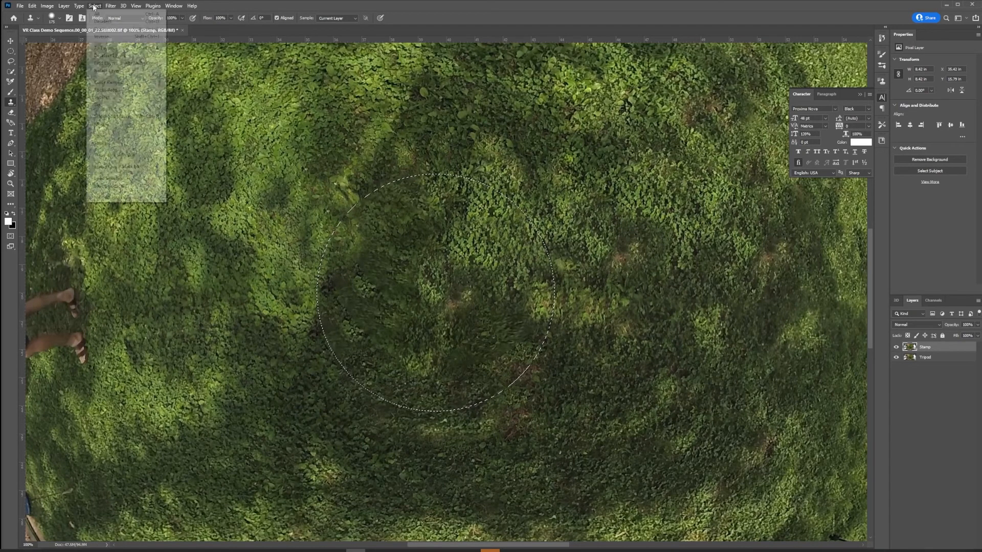
{"action": "left_click", "coordinate": [105, 38]}
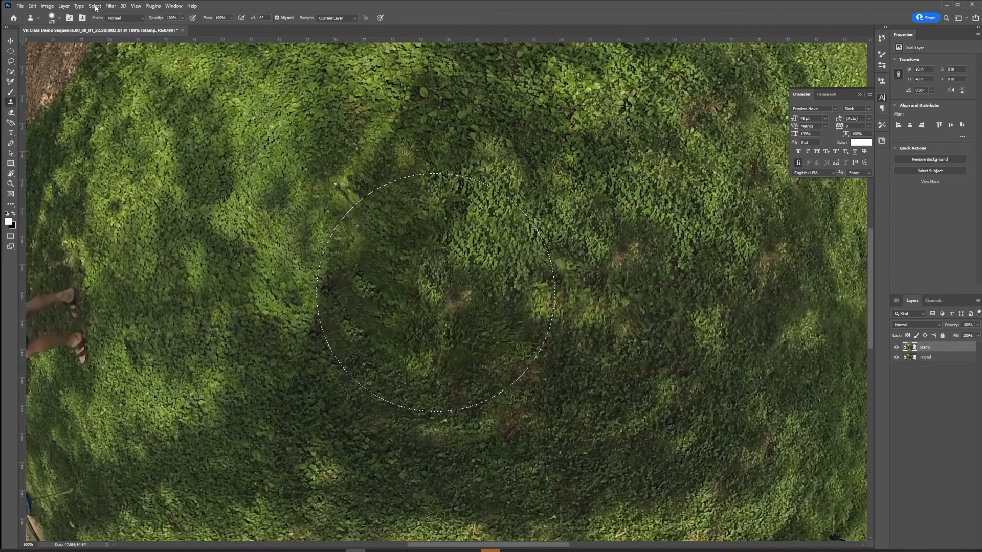
Feather the inverted selection by 10 pixels.
{"action": "left_click", "coordinate": [95, 6]}
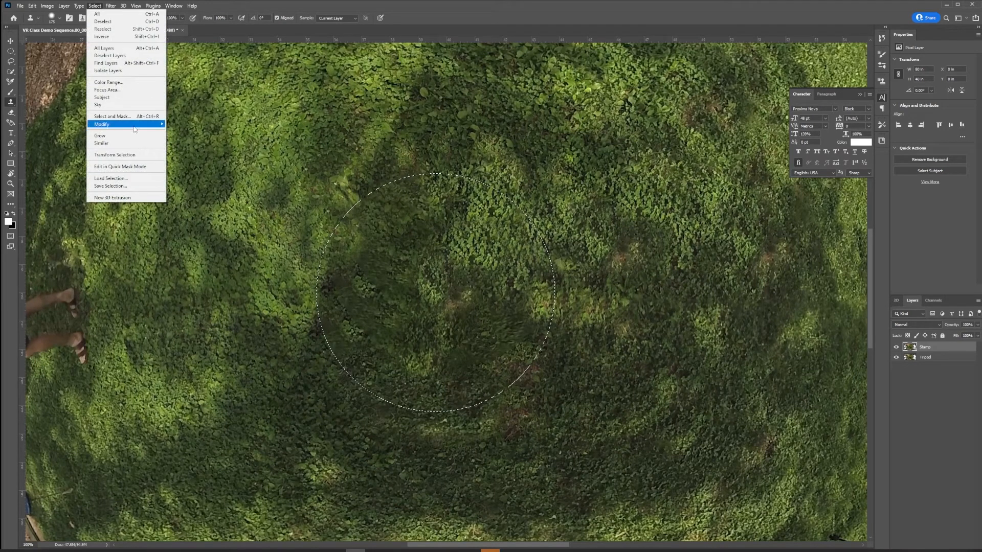
{"action": "mouse_move", "coordinate": [147, 126]}
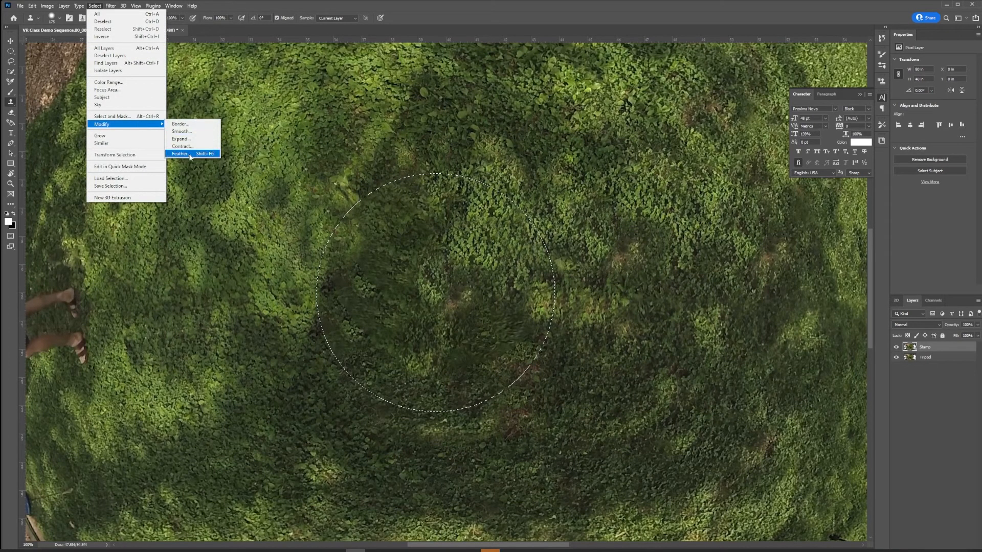
{"action": "left_click", "coordinate": [190, 155]}
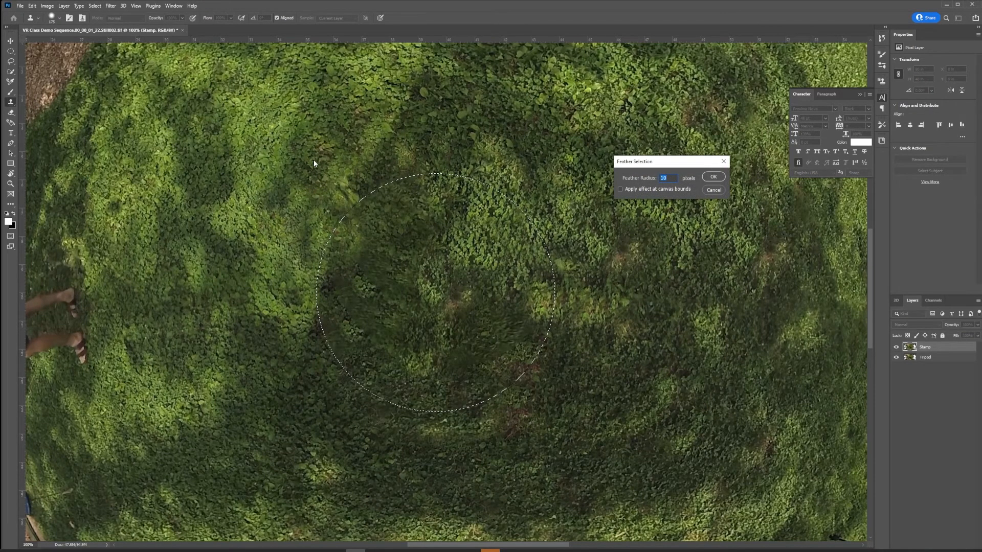
{"action": "key", "text": "Return"}
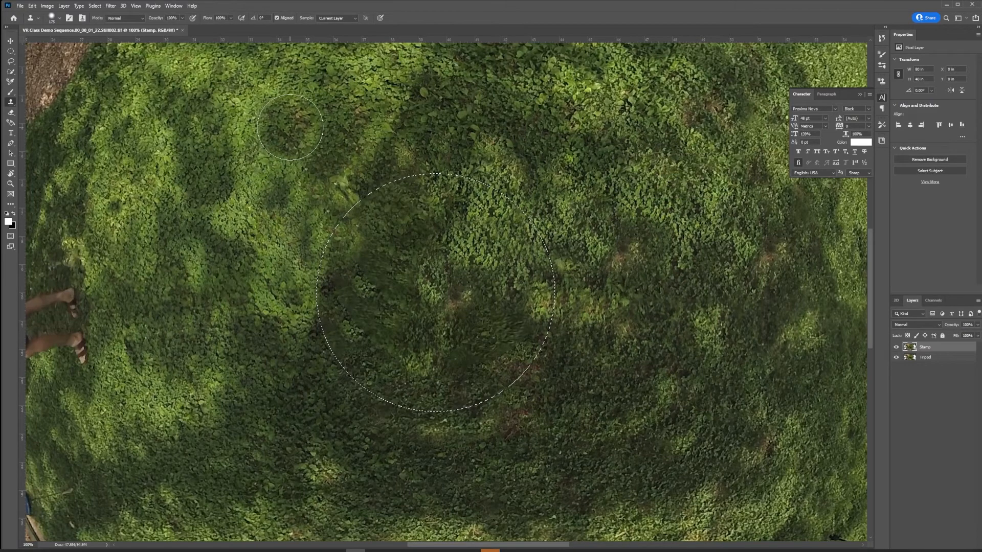
Delete everything outside the circular patch on the Stamp layer, hide the Tripod layer, and clear the selection.
{"action": "key", "text": "ctrl+shift+i"}
{"action": "key", "text": "Delete"}
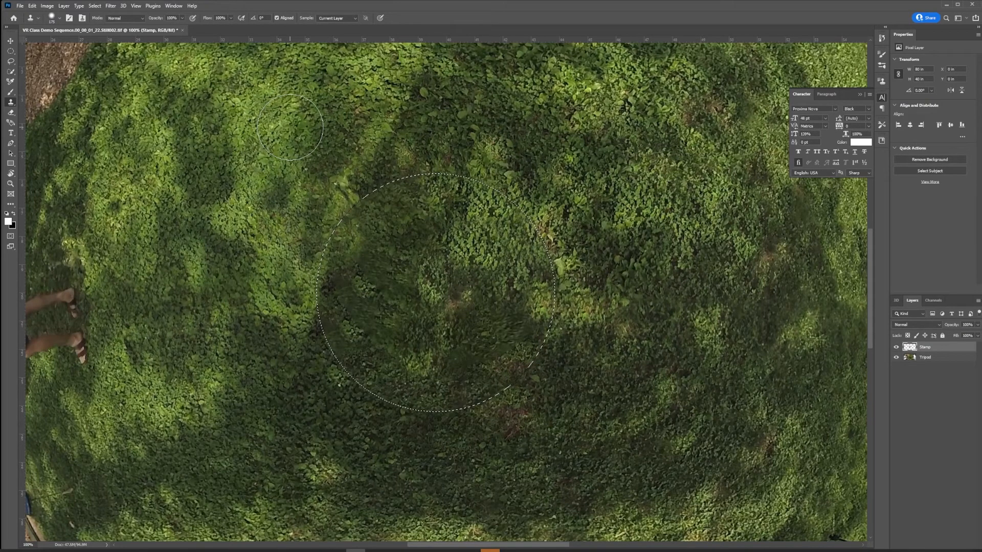
{"action": "left_click", "coordinate": [897, 360]}
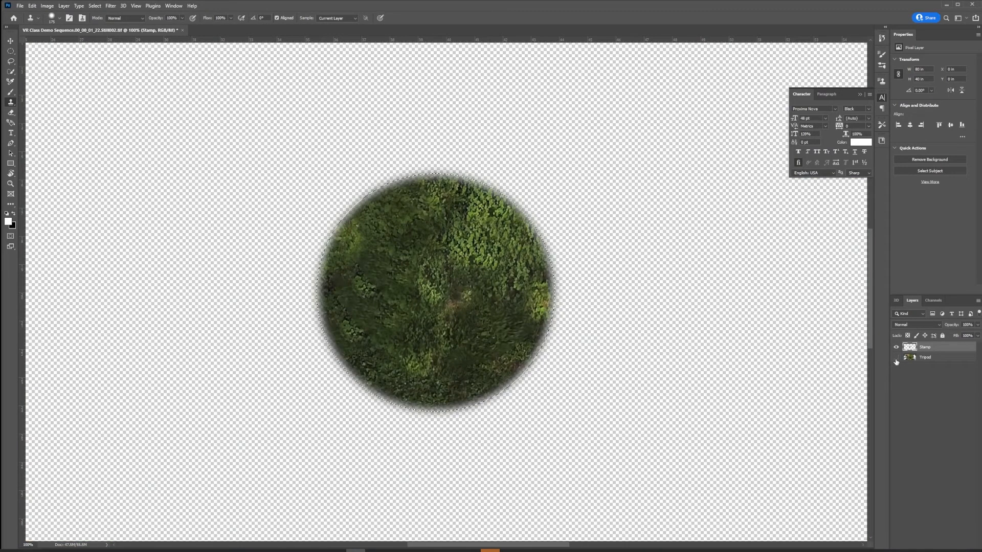
{"action": "key", "text": "ctrl+d"}
Save the document in Photoshop format as tripod stamp.psd in the VR Video Demo folder, replacing the existing file.
{"action": "left_click", "coordinate": [20, 5]}
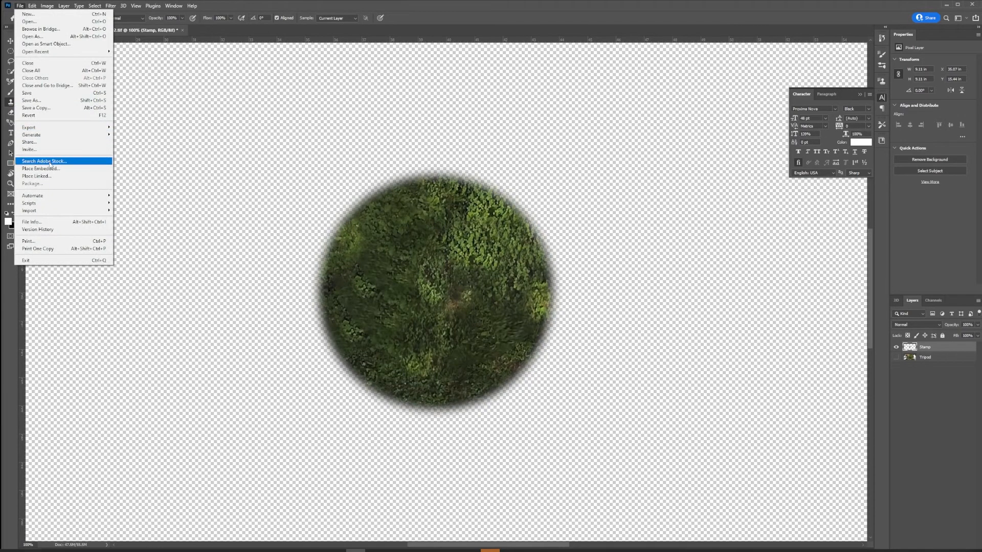
{"action": "left_click", "coordinate": [60, 101]}
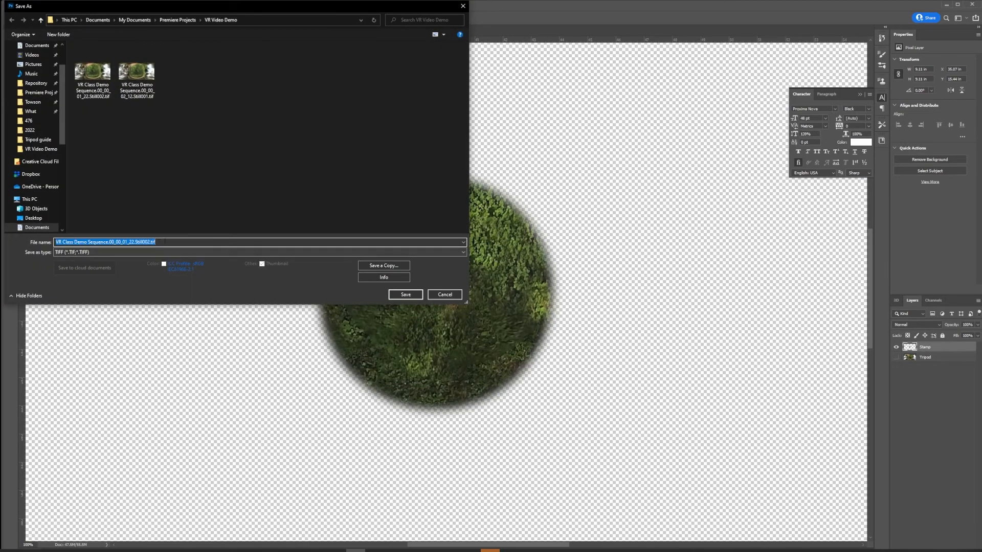
{"action": "left_click", "coordinate": [173, 252]}
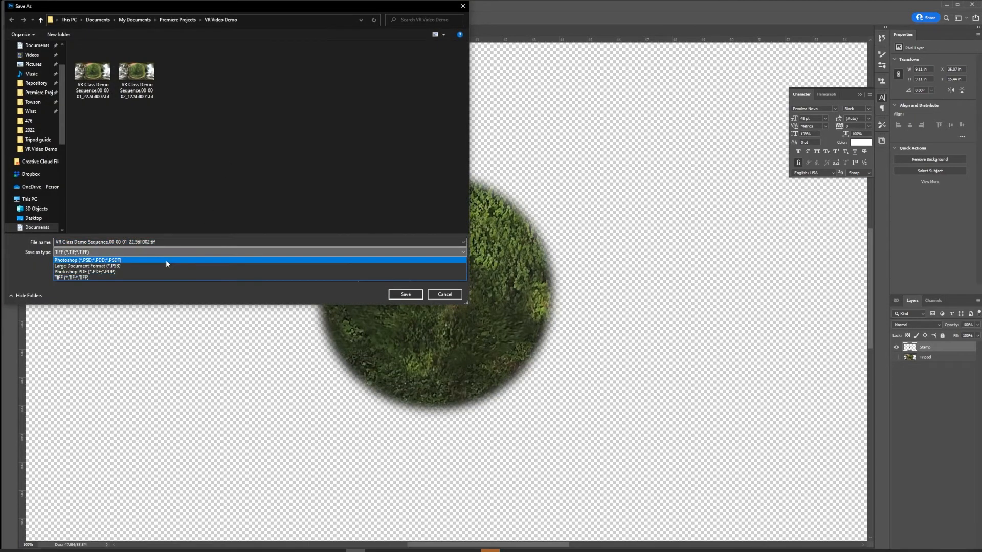
{"action": "left_click", "coordinate": [166, 259]}
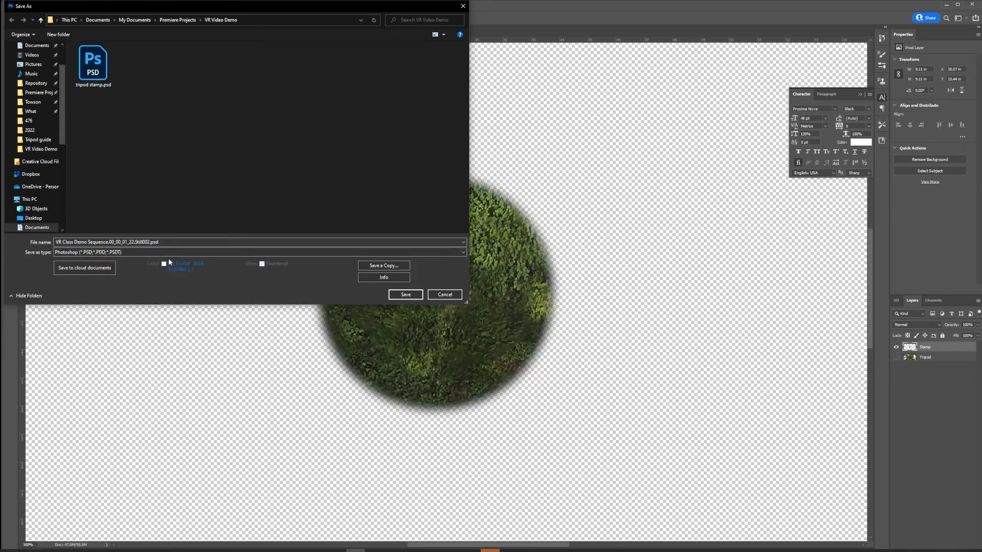
{"action": "left_click", "coordinate": [93, 64]}
{"action": "left_click", "coordinate": [405, 294]}
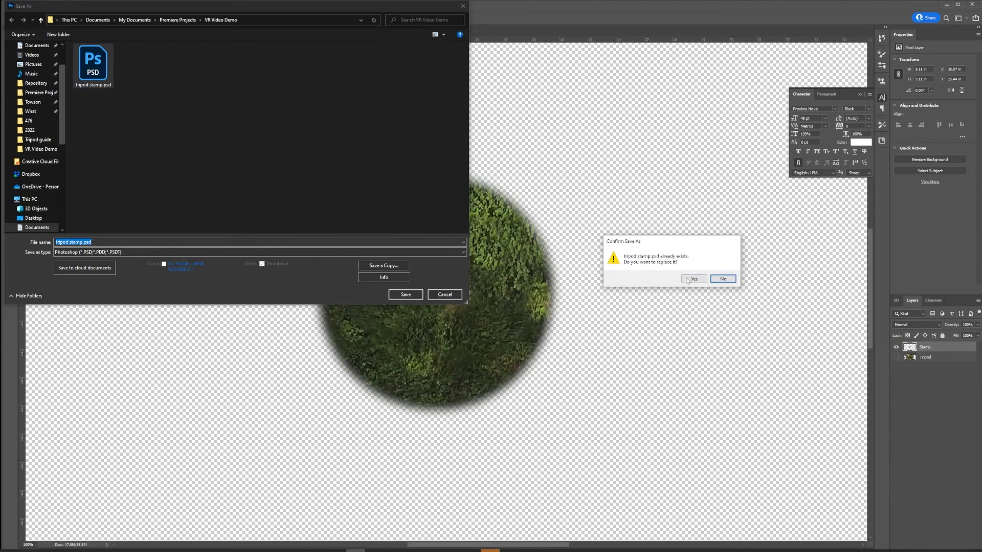
{"action": "left_click", "coordinate": [690, 281]}
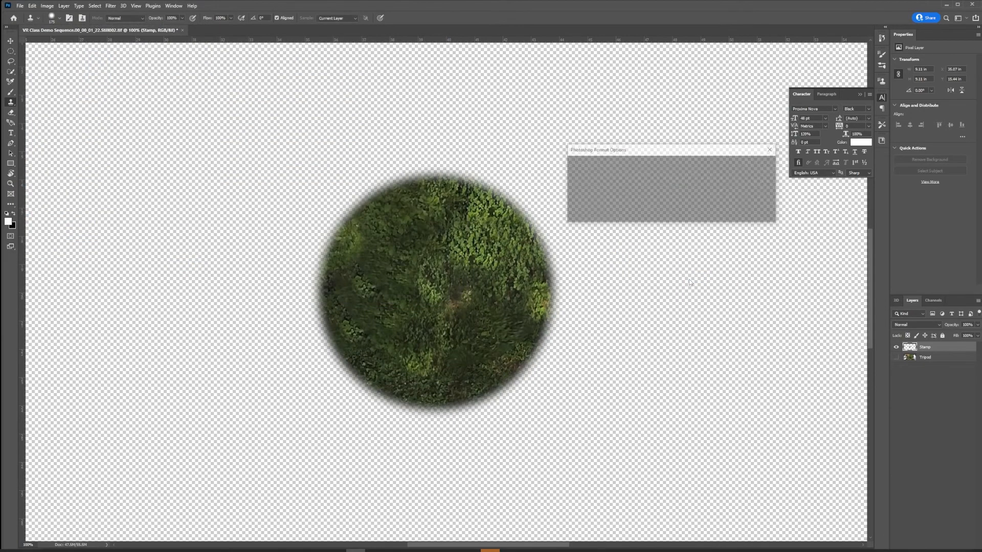
{"action": "left_click", "coordinate": [766, 166]}
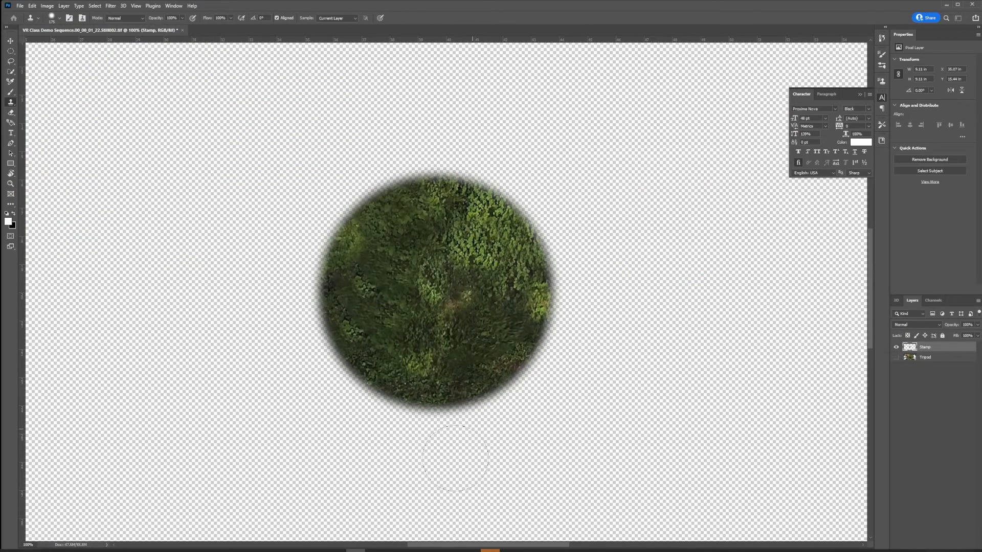
Switch to Premiere Pro and import tripod stamp.psd as individual layers at document size, including only the Stamp layer.
{"action": "left_click", "coordinate": [375, 550]}
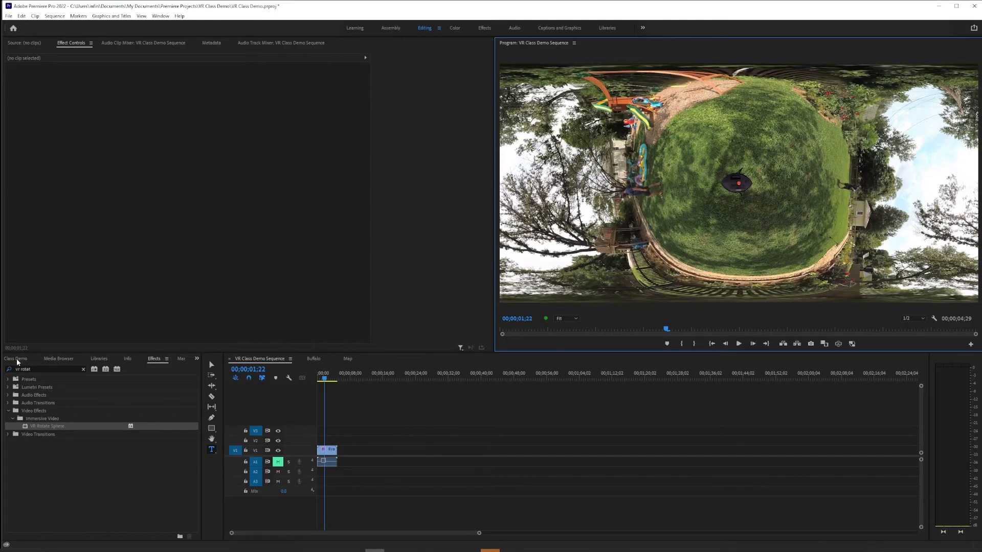
{"action": "left_click", "coordinate": [16, 359]}
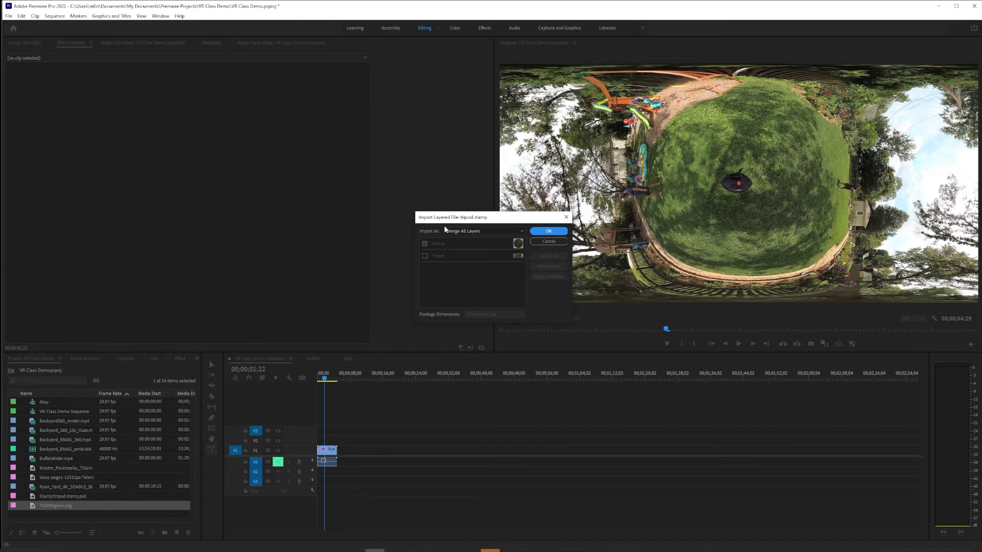
{"action": "left_click", "coordinate": [492, 231]}
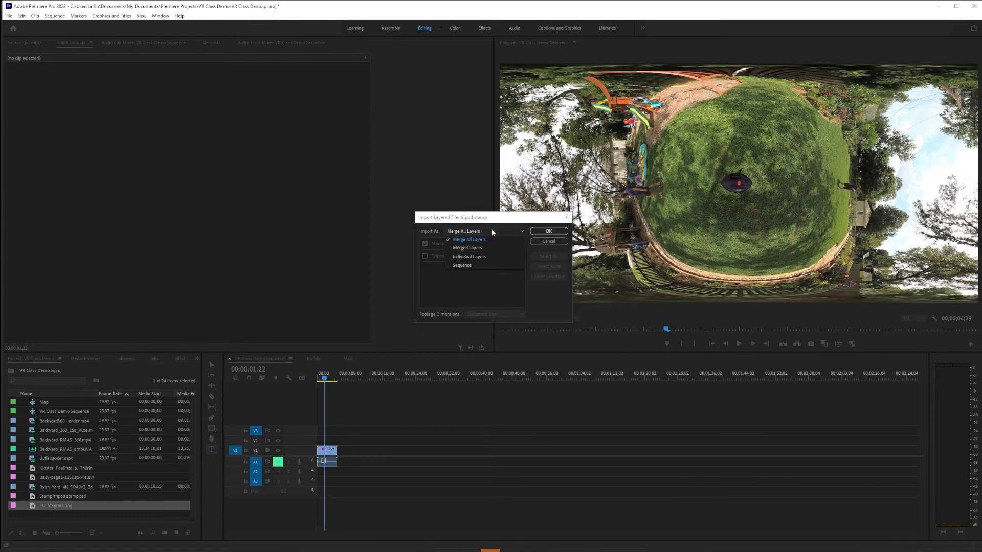
{"action": "left_click", "coordinate": [483, 258]}
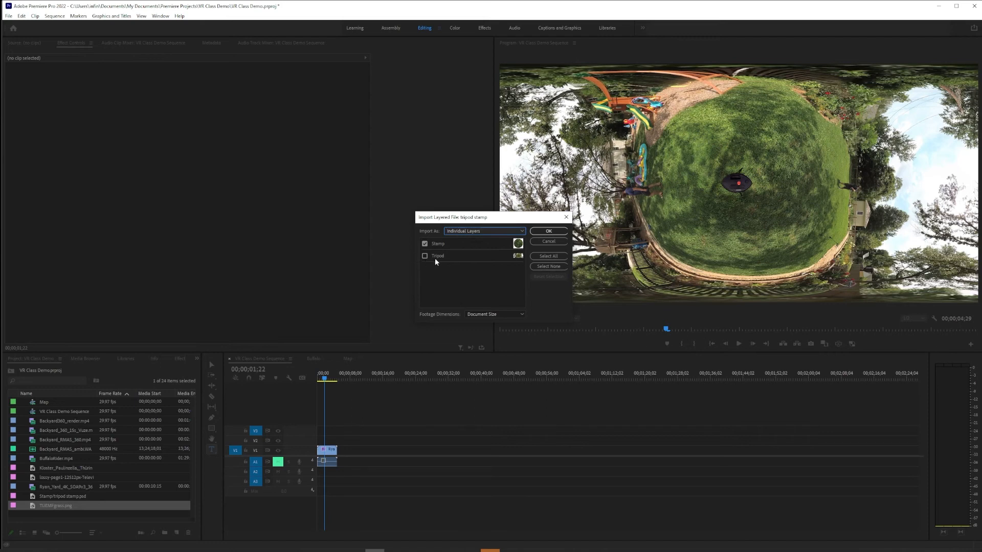
{"action": "left_click", "coordinate": [543, 234]}
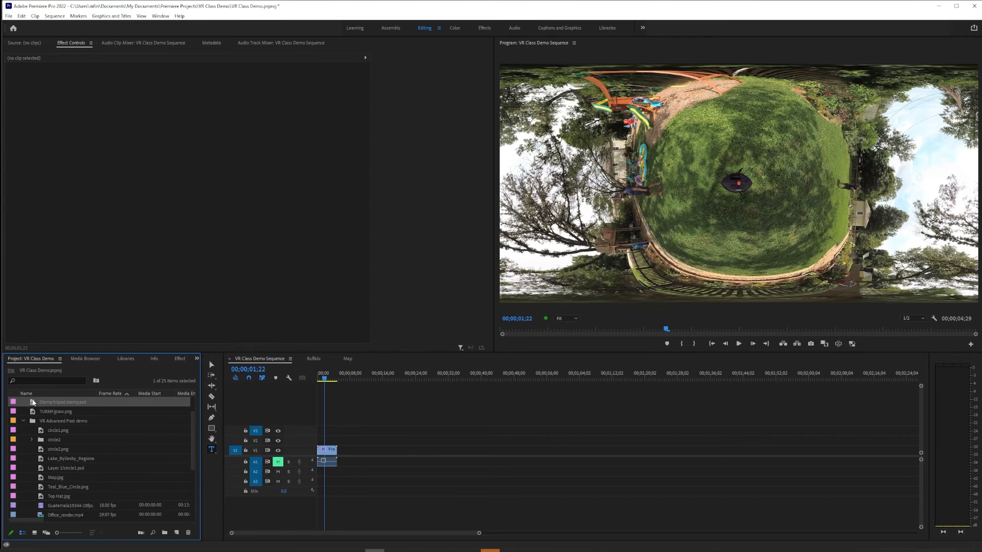
Place the imported stamp image on track V2 above the 360 footage and briefly check the patch in the VR display.
{"action": "left_click_drag", "start_coordinate": [33, 404], "coordinate": [314, 443]}
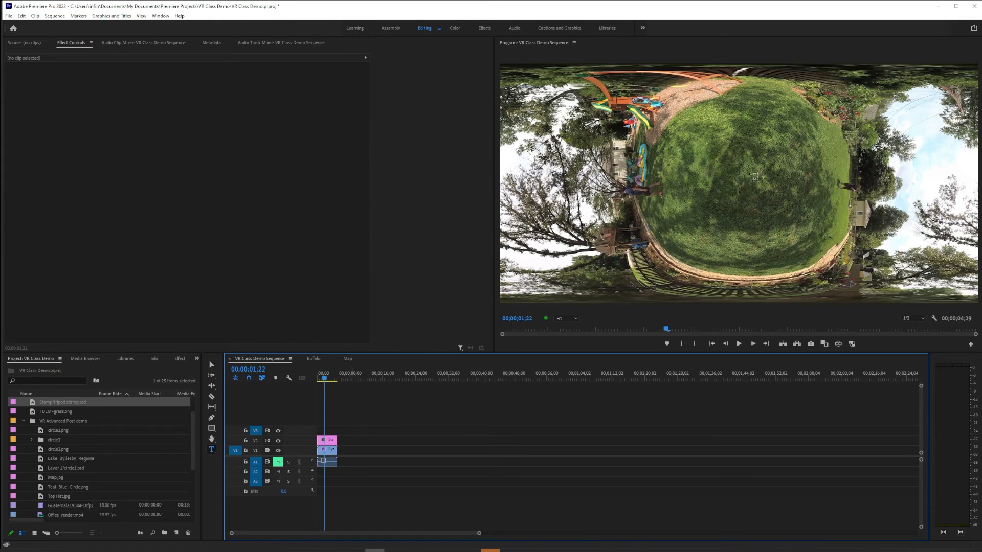
{"action": "left_click", "coordinate": [839, 344]}
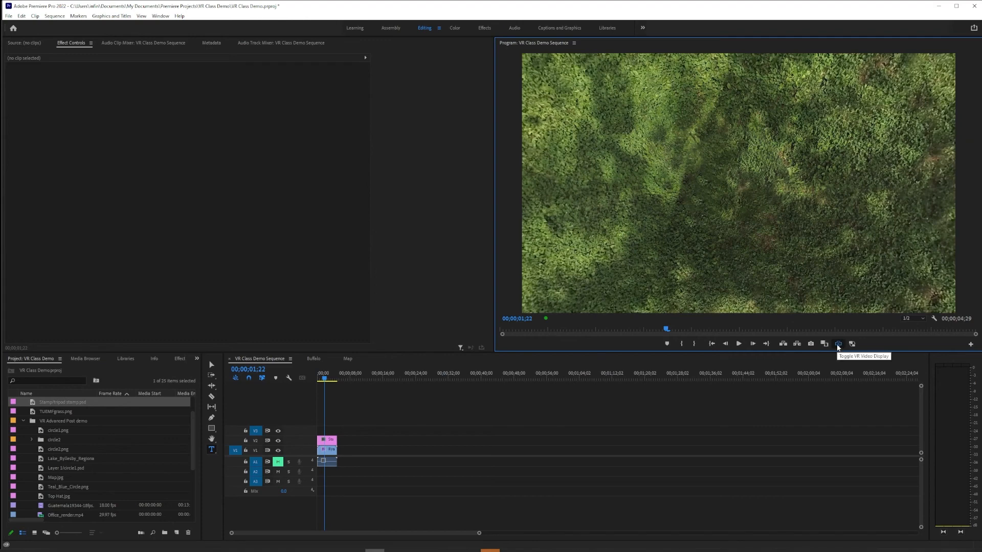
{"action": "left_click", "coordinate": [838, 344]}
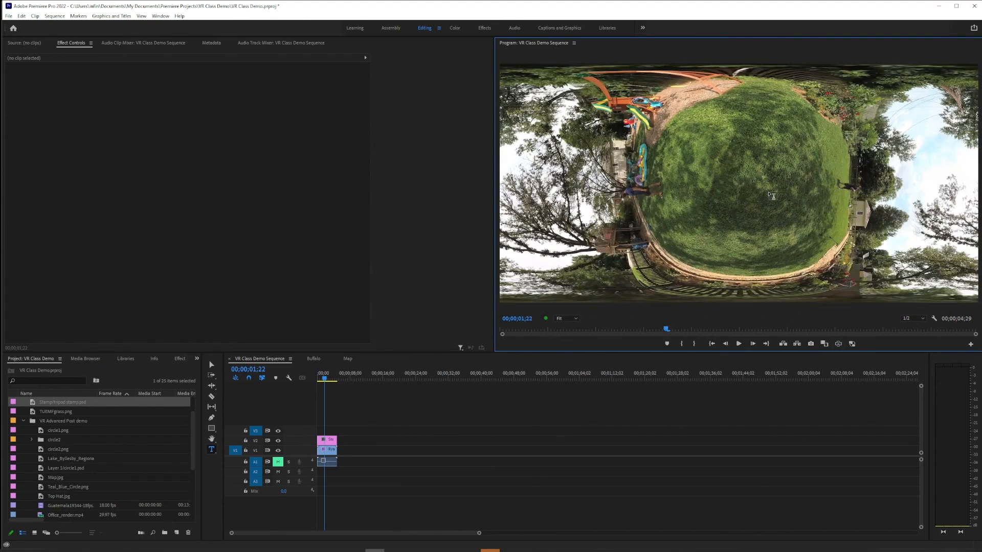
Remove the VR Rotate Sphere effect from the 360 footage clip on track V1.
{"action": "left_click", "coordinate": [328, 449]}
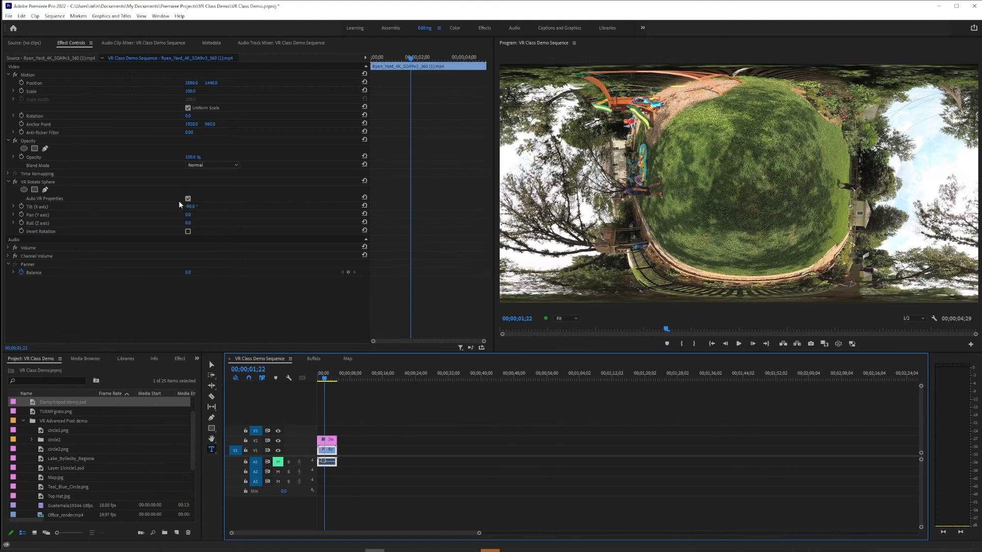
{"action": "left_click", "coordinate": [58, 182]}
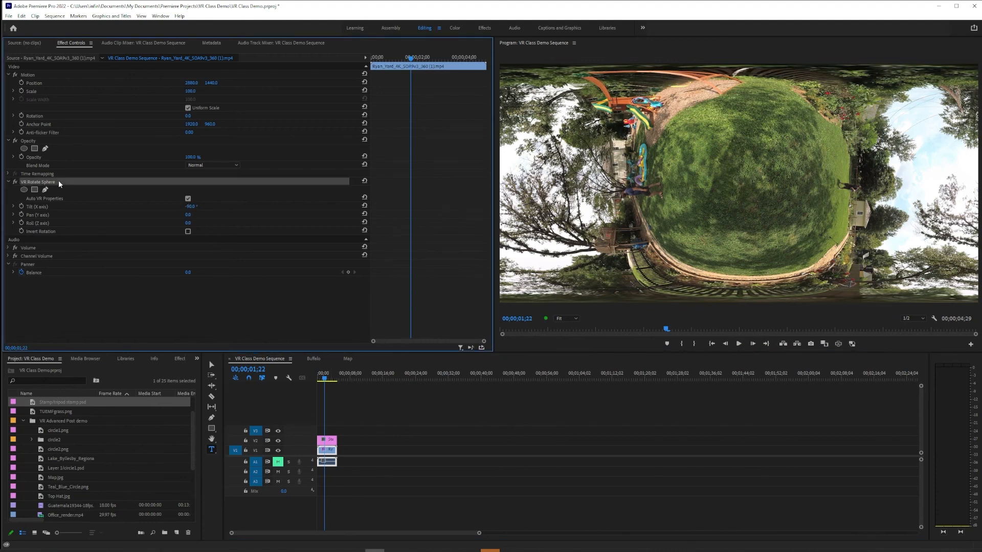
{"action": "key", "text": "Delete"}
Apply VR Rotate Sphere to the stamp clip on V2 with Tilt (X axis) set to 90°, and preview it in the VR display.
{"action": "left_click", "coordinate": [323, 441]}
{"action": "left_click", "coordinate": [176, 359]}
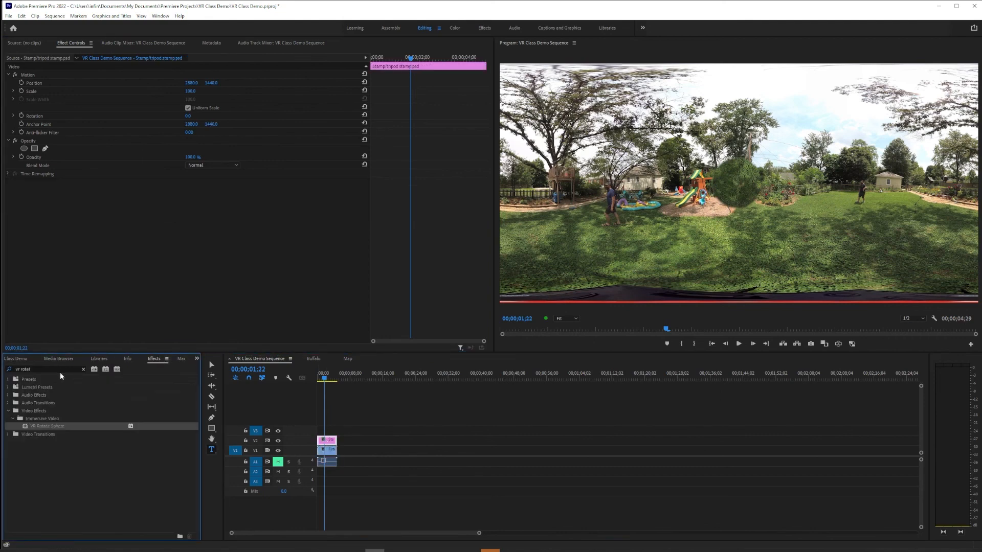
{"action": "left_click_drag", "start_coordinate": [31, 426], "coordinate": [326, 443]}
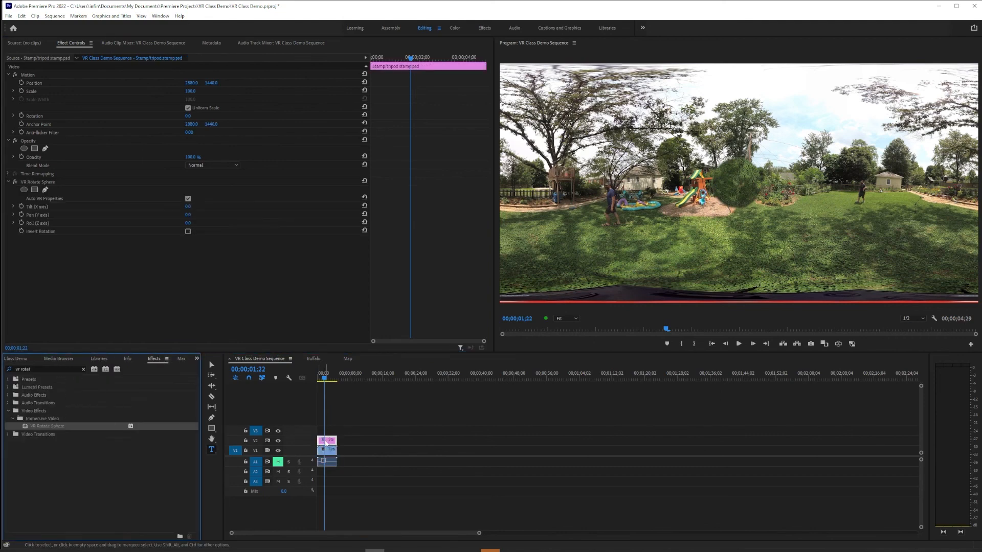
{"action": "left_click", "coordinate": [190, 207]}
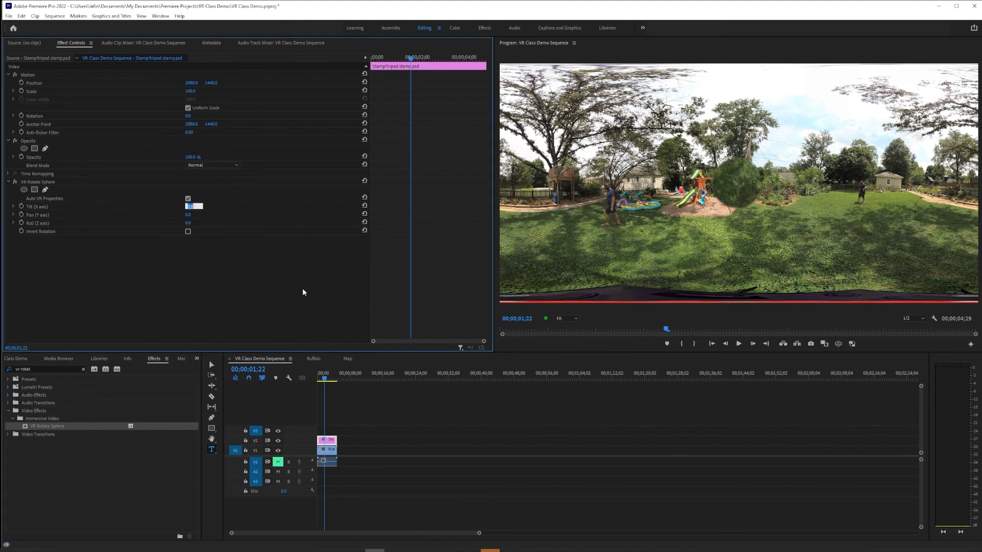
{"action": "type", "text": "90"}
{"action": "key", "text": "Return"}
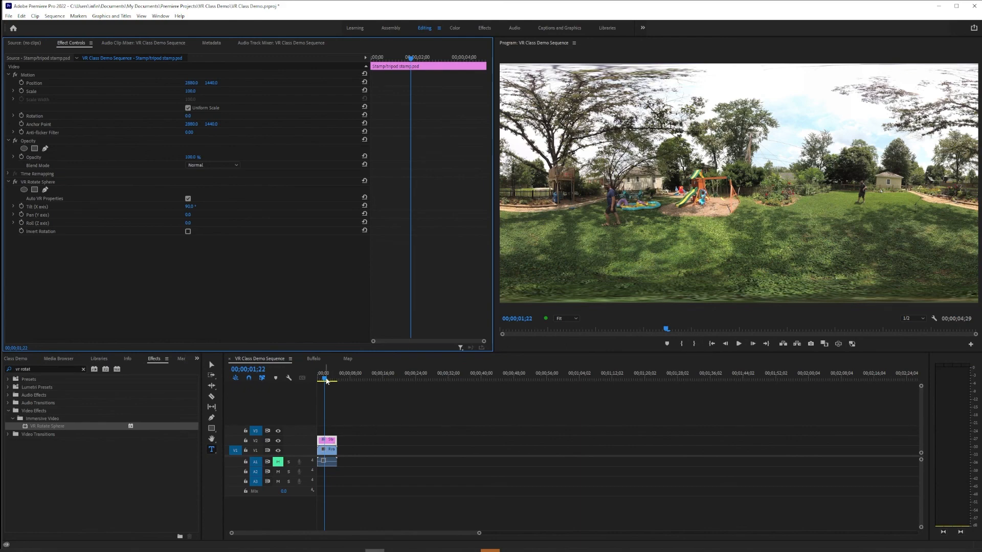
{"action": "left_click", "coordinate": [838, 343]}
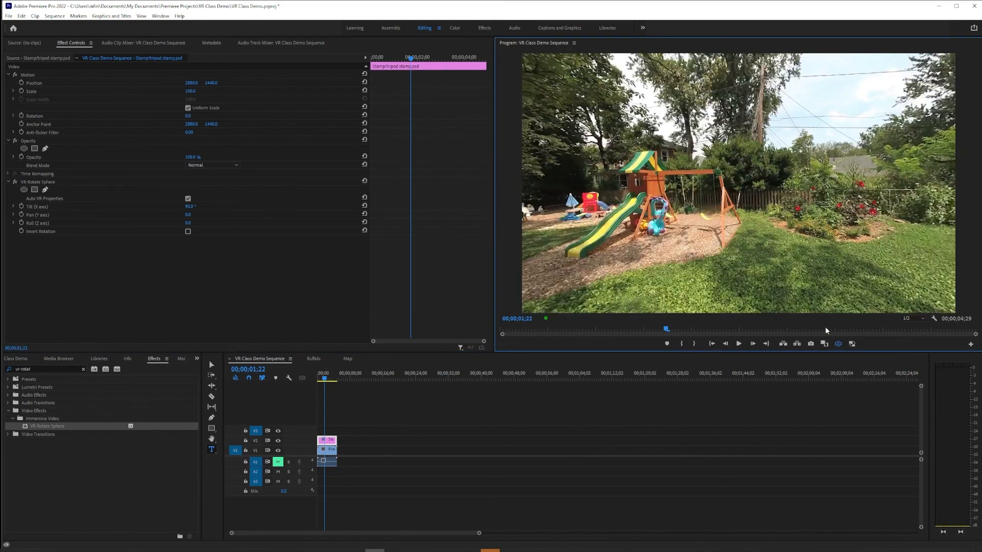